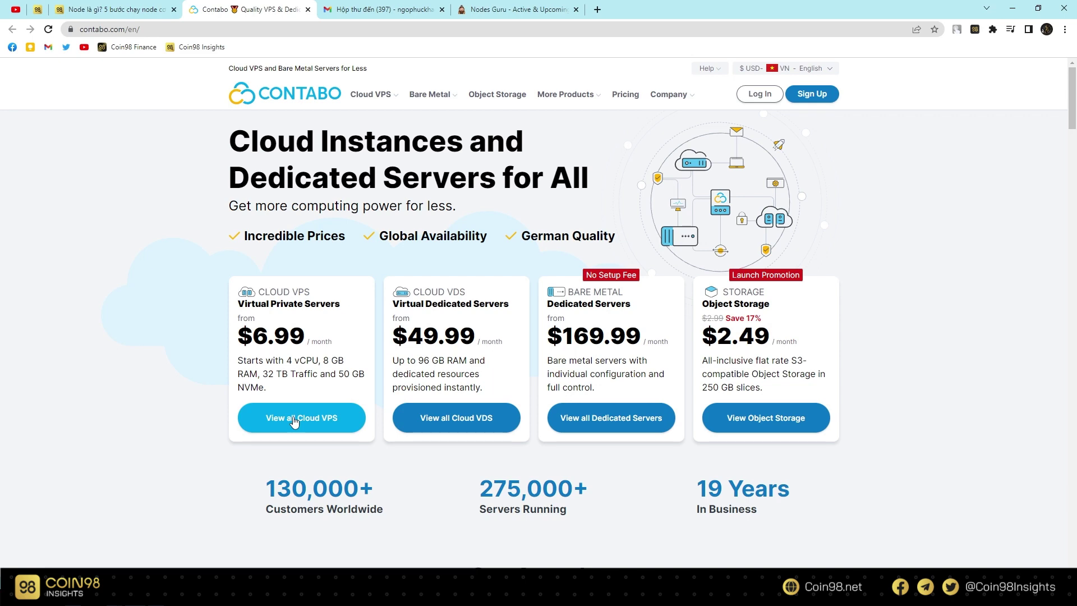
Step: Open the Cloud VPS plans and choose the Cloud VPS S plan at $6.99 per month
click(294, 422)
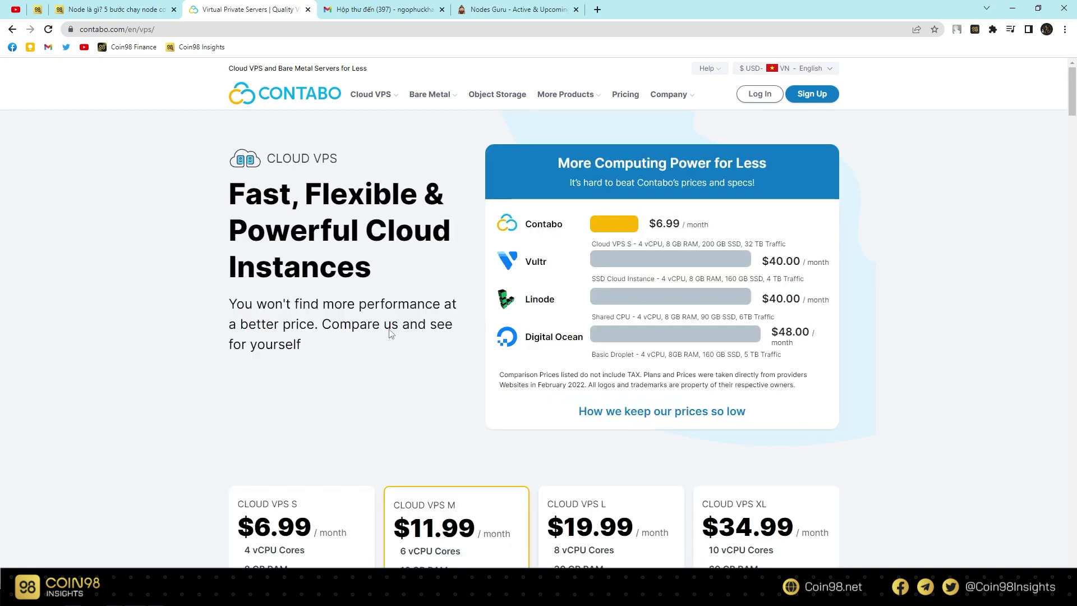
scroll(321, 462, down, 1)
scroll(321, 462, down, 2)
scroll(492, 373, up, 2)
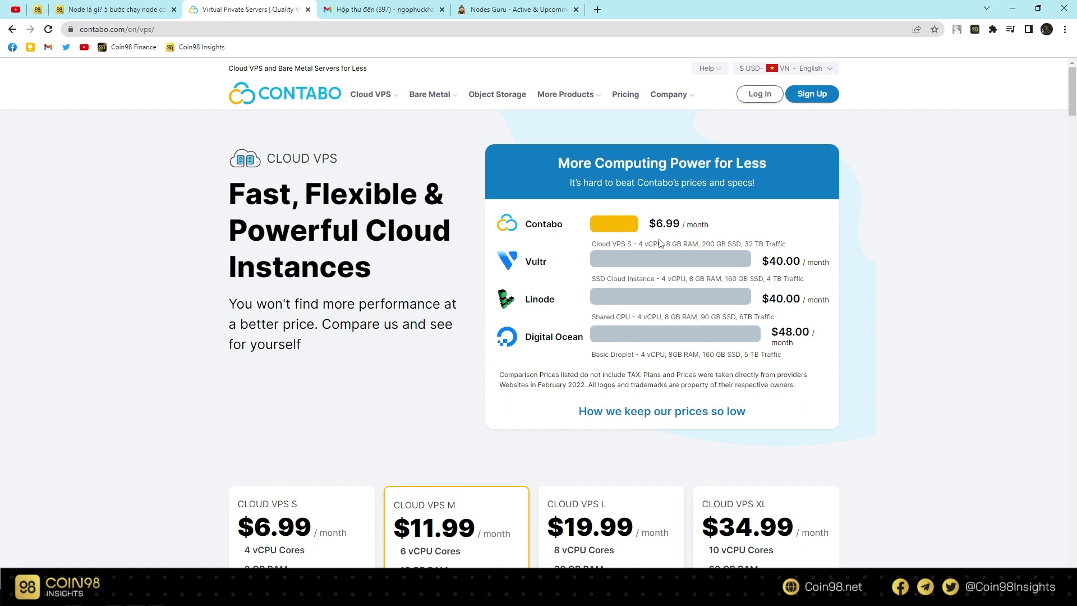
scroll(653, 263, down, 5)
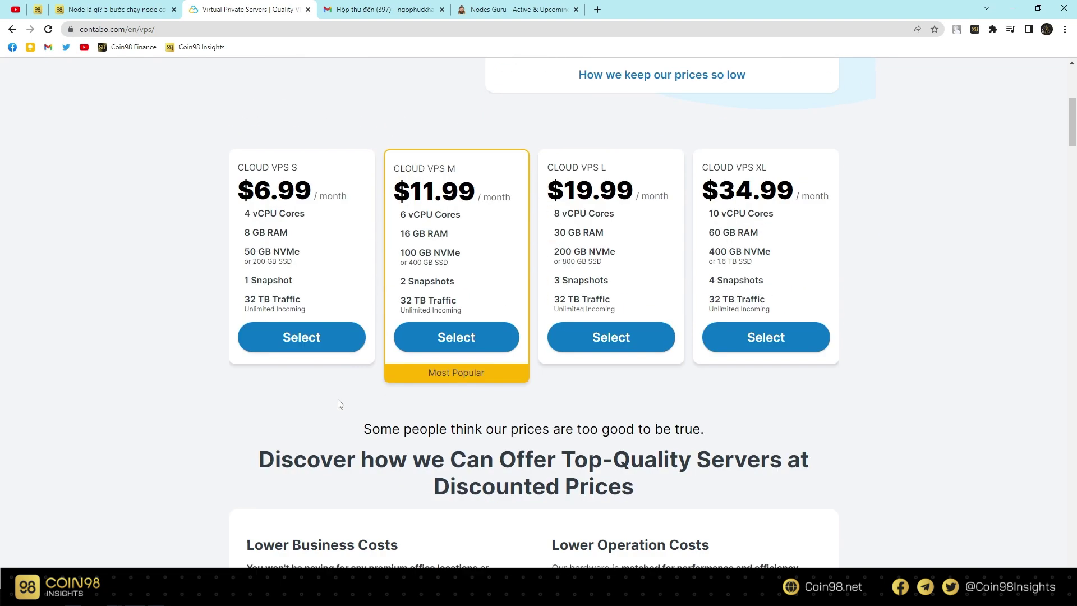
scroll(331, 383, up, 2)
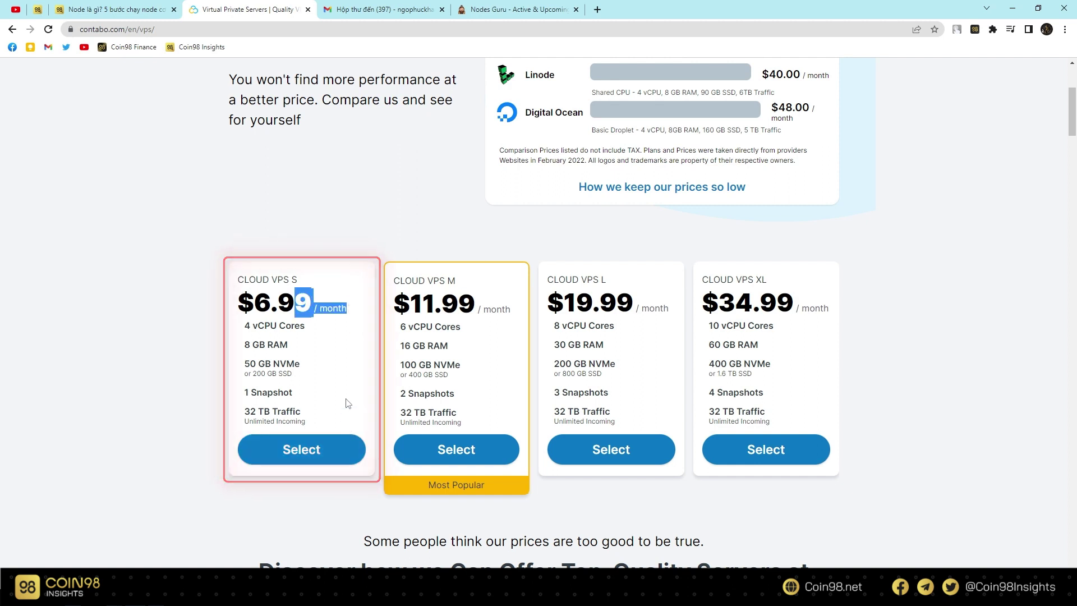
click(333, 452)
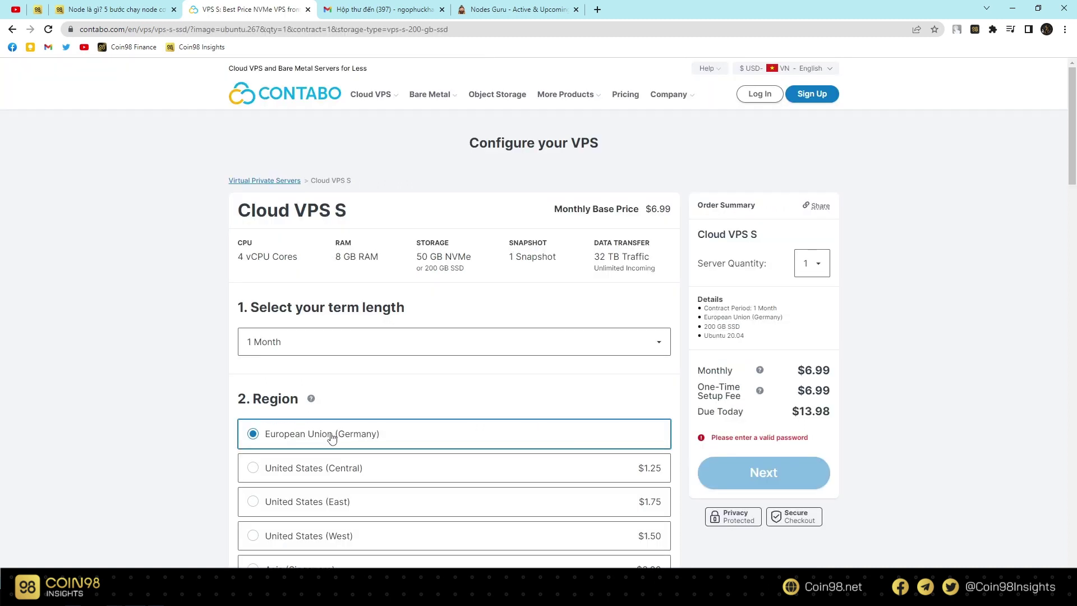
Step: Set the term length of the Cloud VPS S order to 12 Months
click(488, 349)
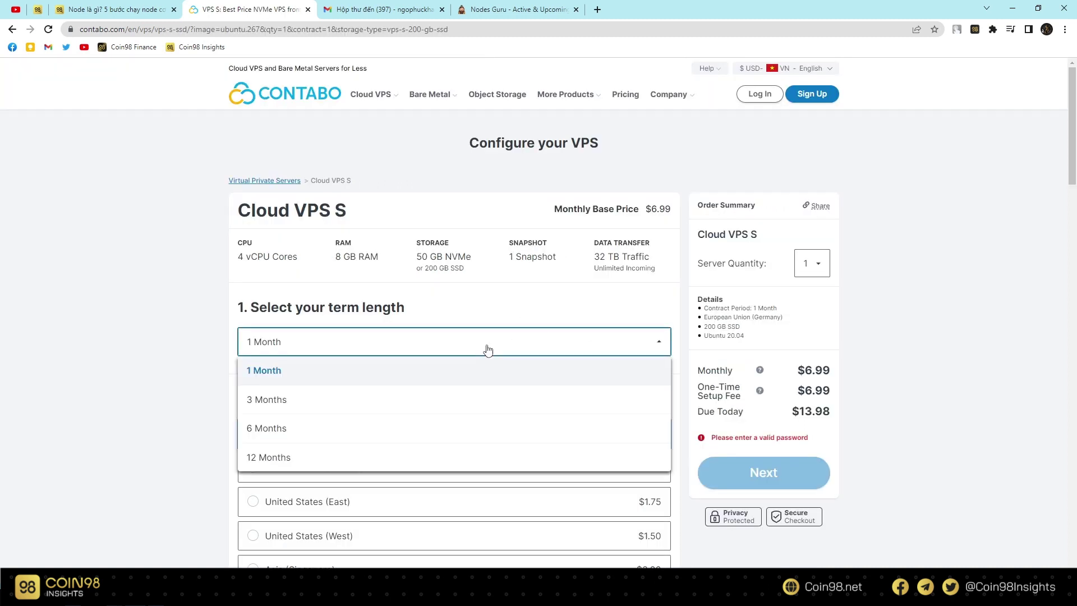
click(430, 458)
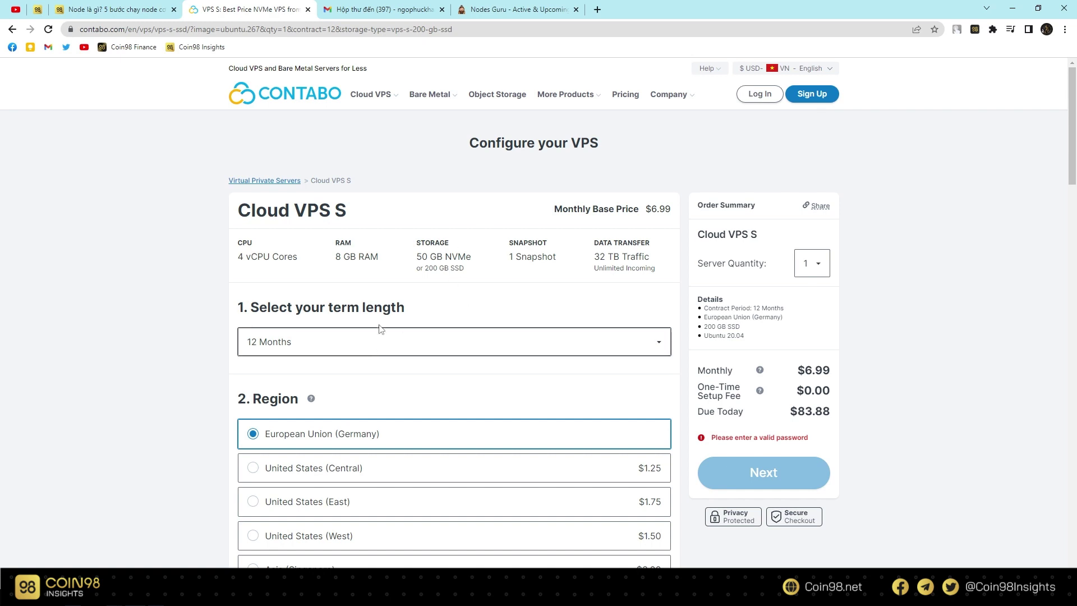
click(566, 357)
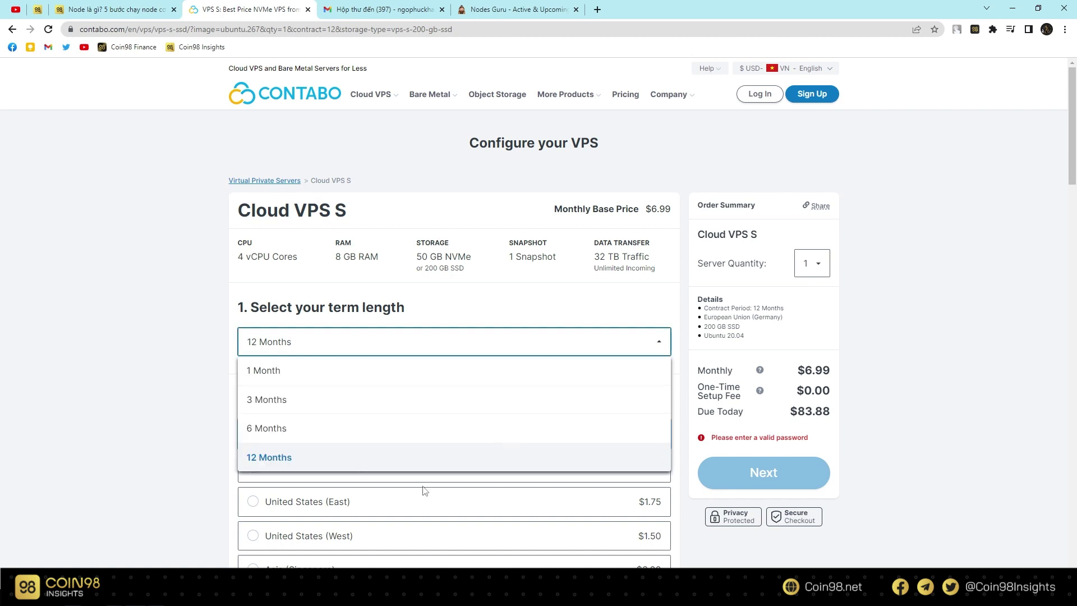
click(432, 466)
Step: Examine the region, storage type and image options offered for the Cloud VPS S order
scroll(846, 349, down, 3)
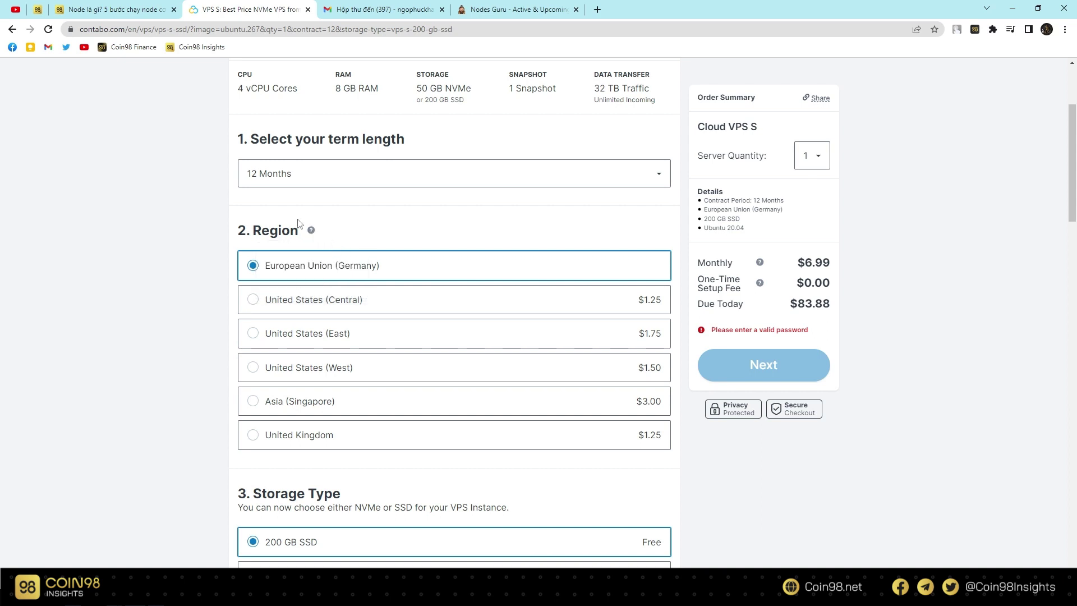
scroll(372, 372, down, 2)
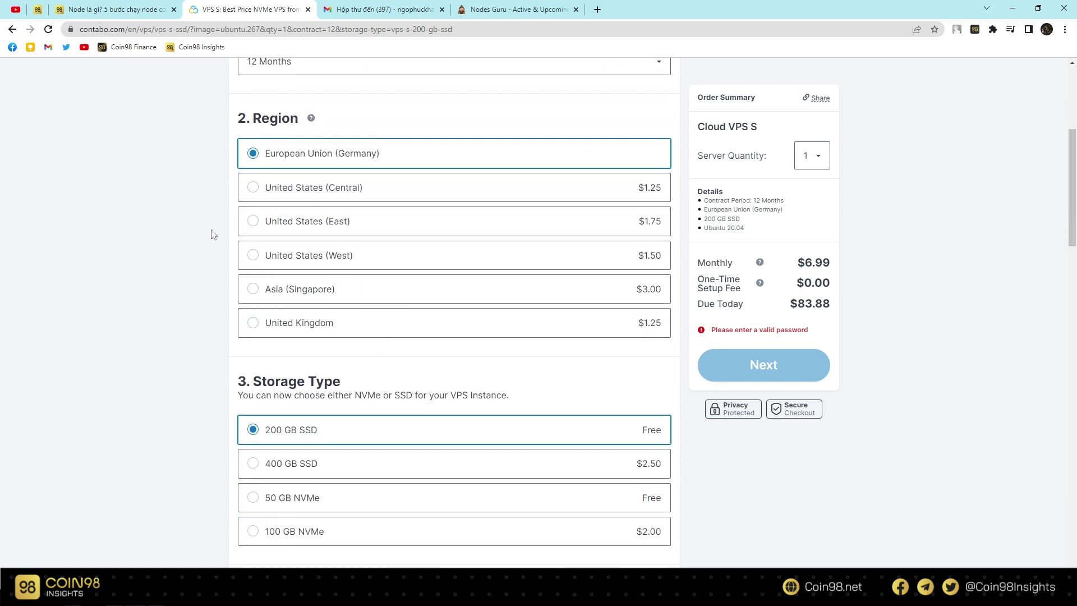
scroll(332, 251, down, 1)
scroll(338, 322, down, 2)
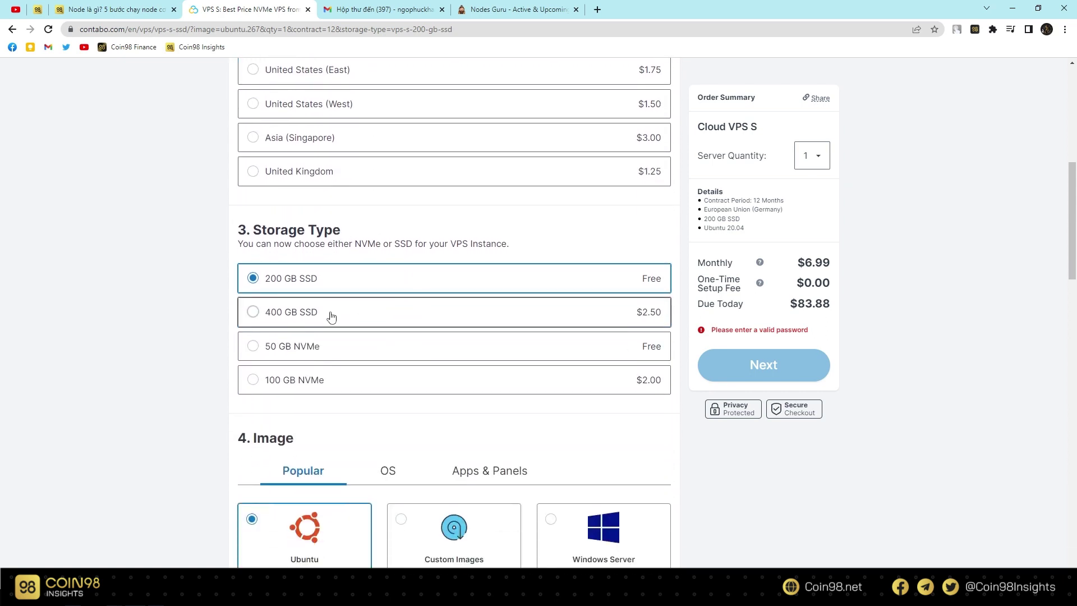
drag(346, 221, 281, 214)
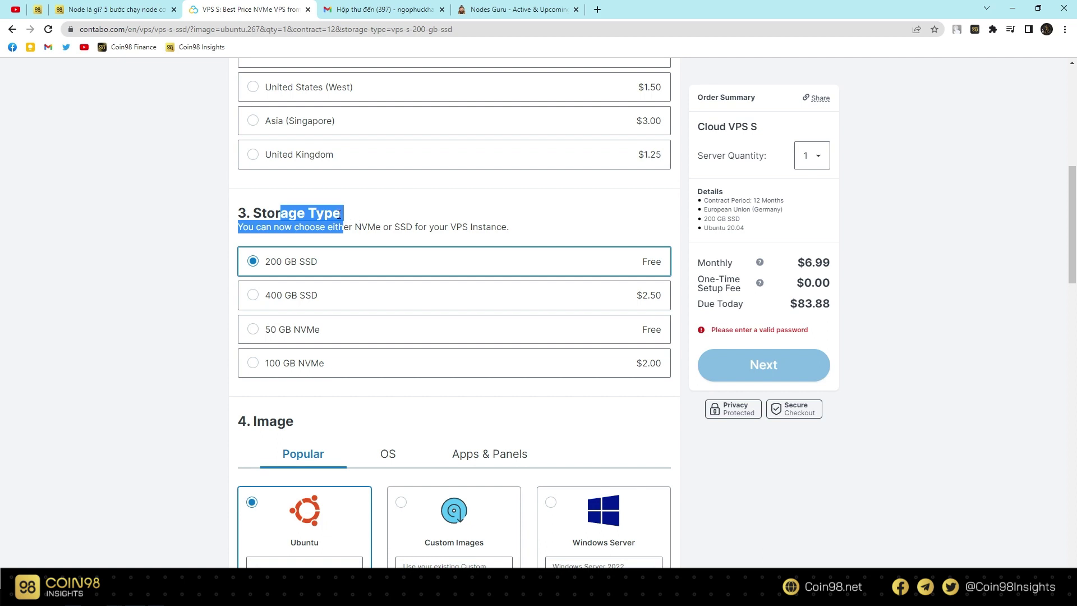
click(321, 219)
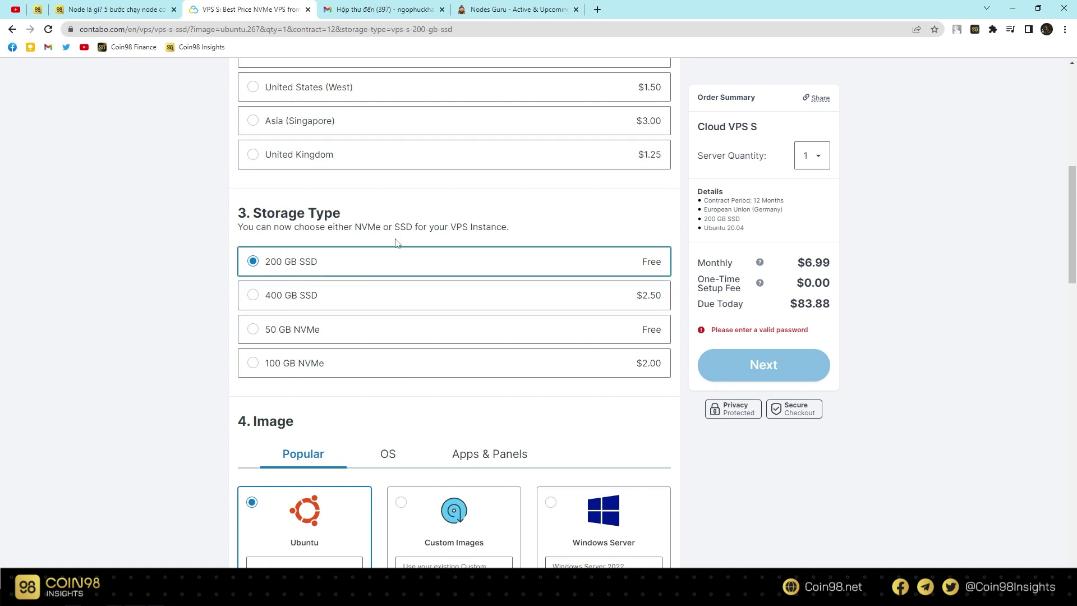
scroll(211, 168, down, 3)
scroll(274, 144, up, 1)
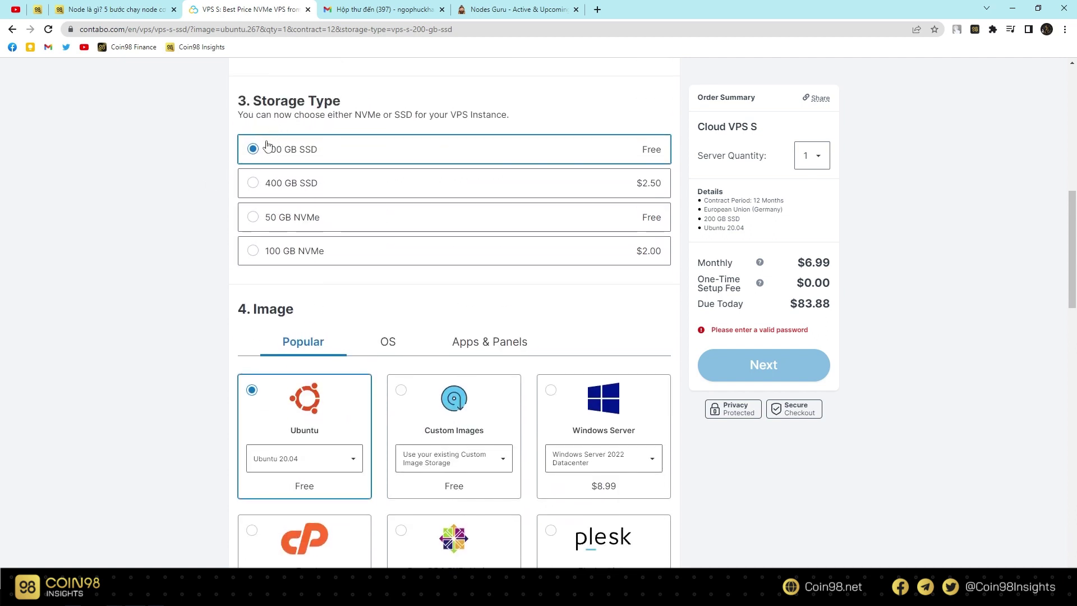
scroll(461, 298, down, 2)
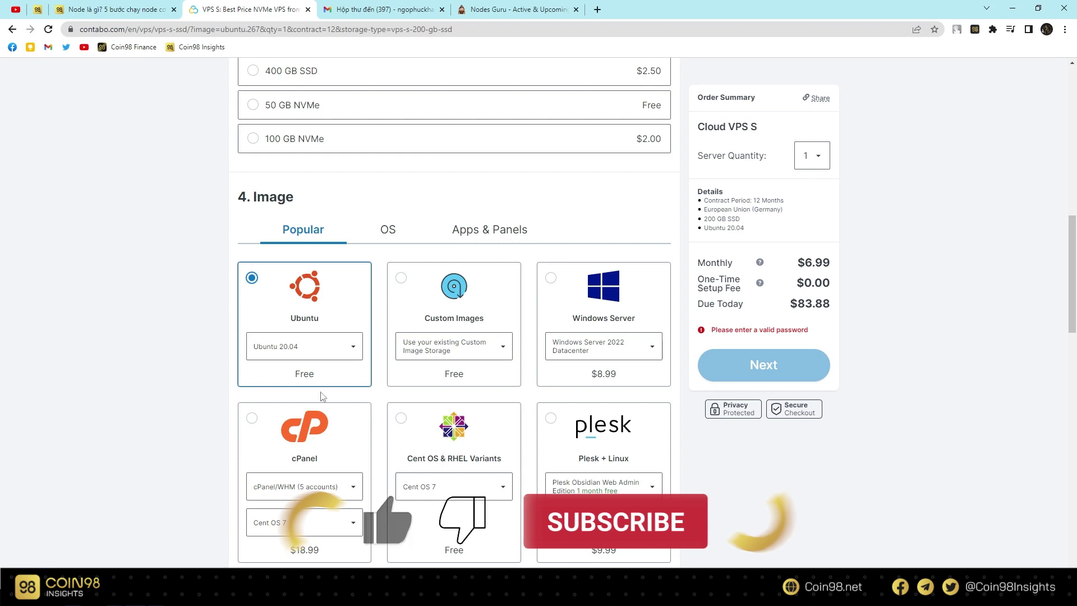
Step: Generate a new password for the server's root login
scroll(321, 397, down, 3)
scroll(439, 293, down, 3)
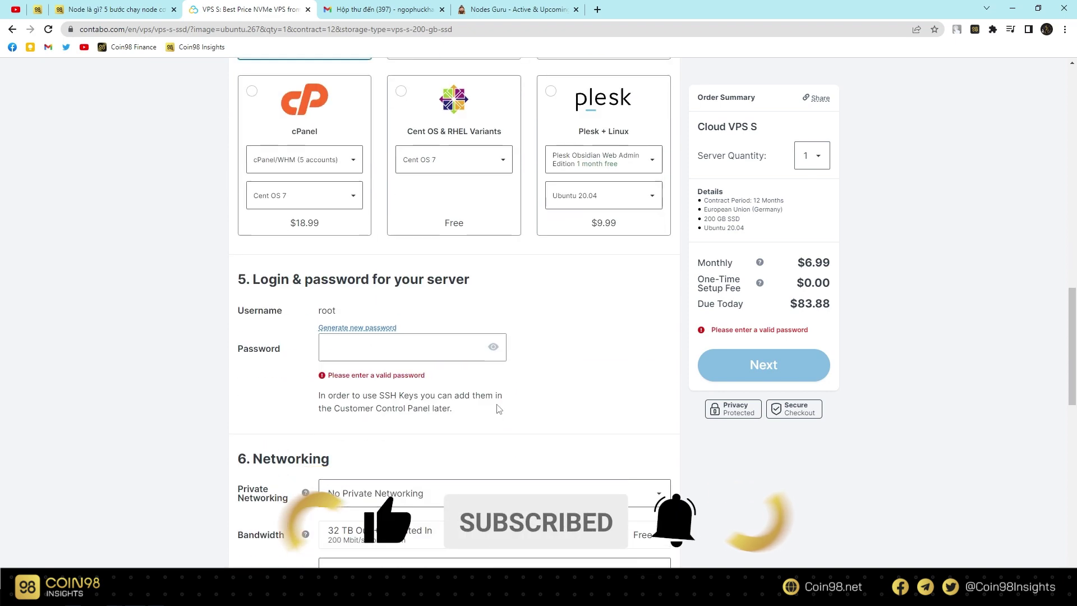
click(431, 343)
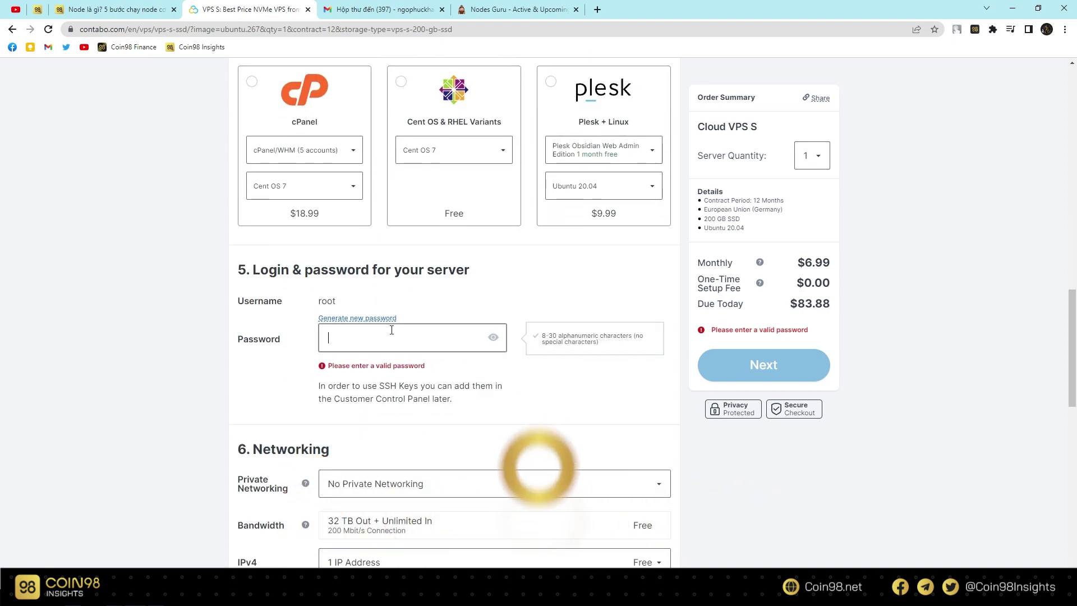
click(369, 318)
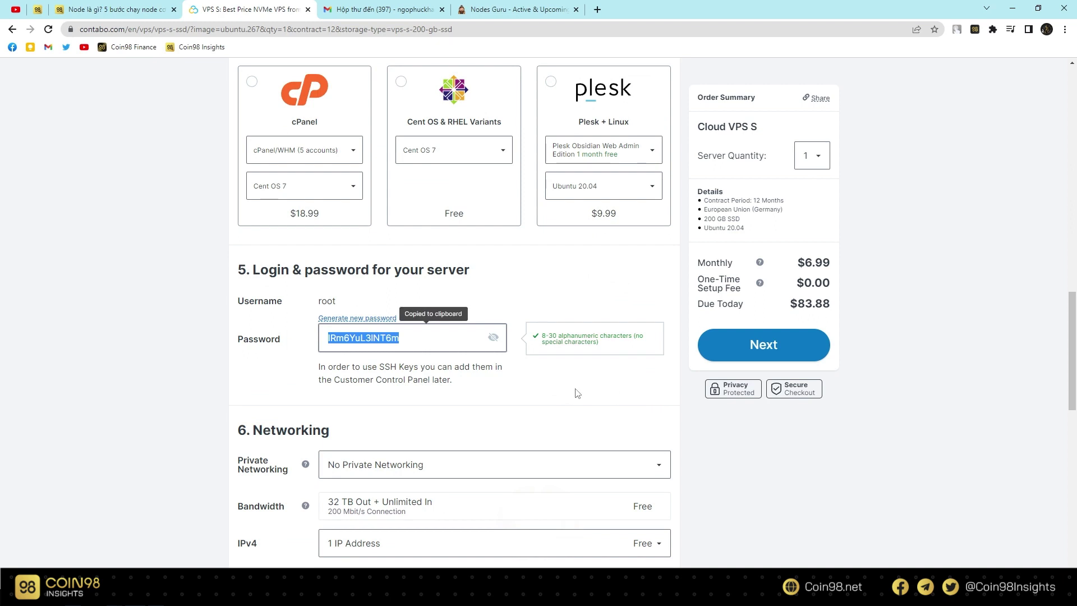
scroll(567, 382, down, 3)
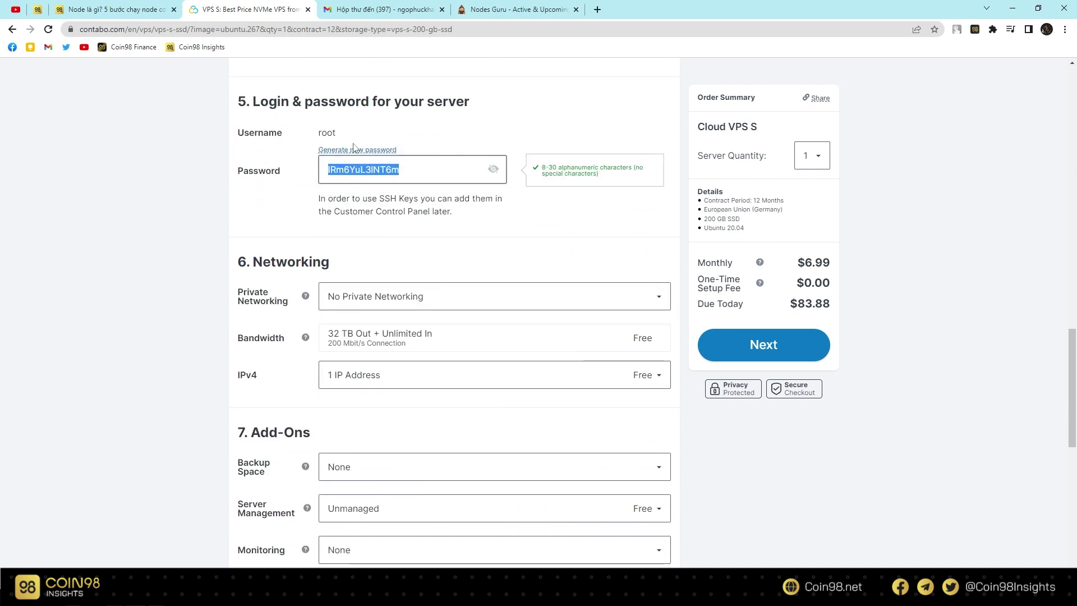
click(485, 214)
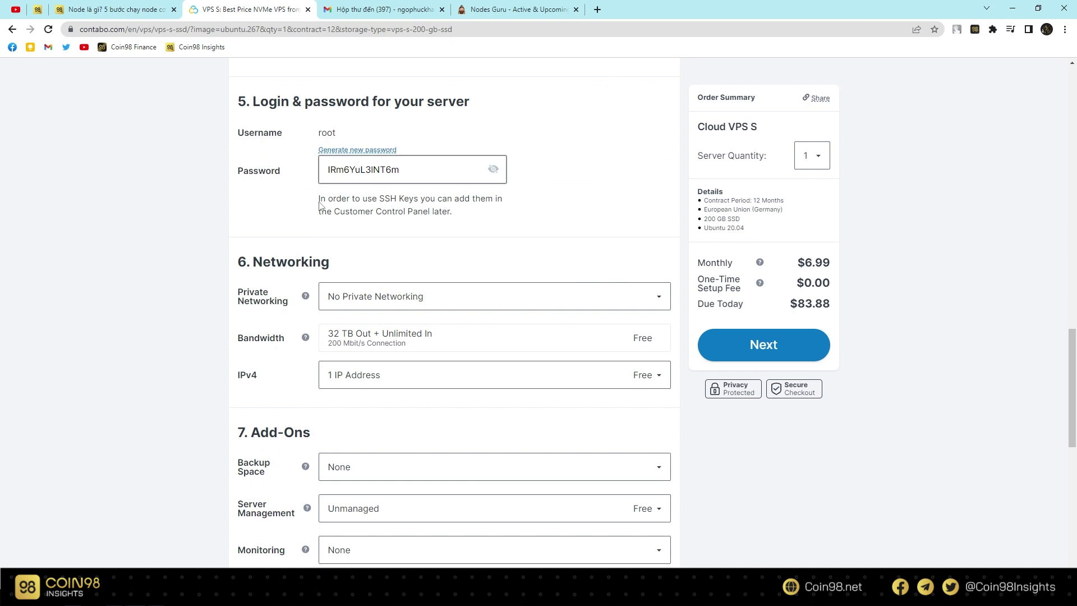
Step: Keep the default networking and add-on options and proceed to the customer data stage of the checkout
scroll(441, 266, down, 4)
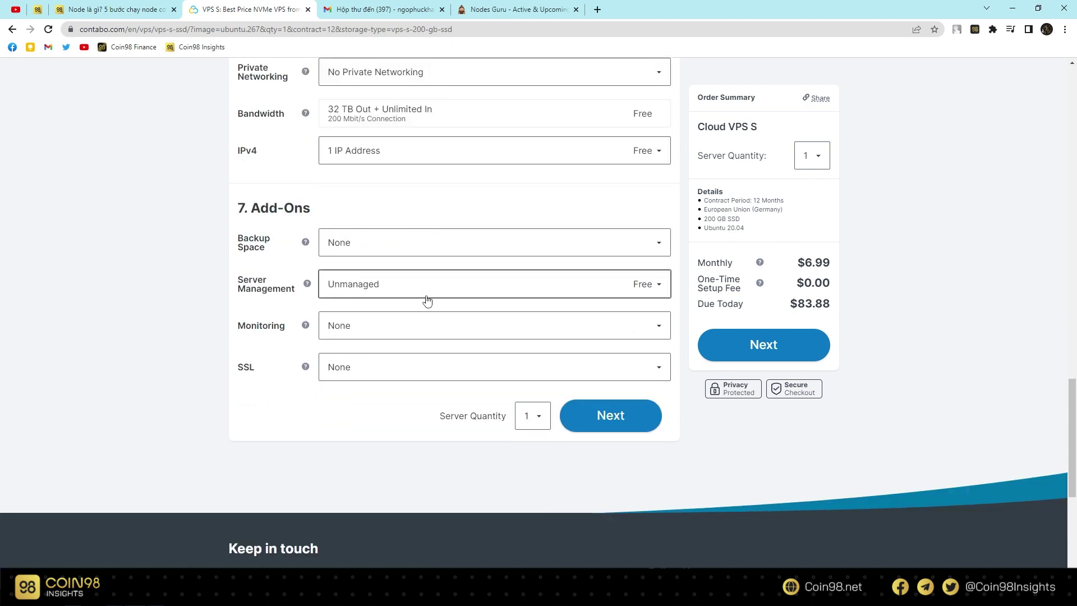
scroll(428, 280, up, 1)
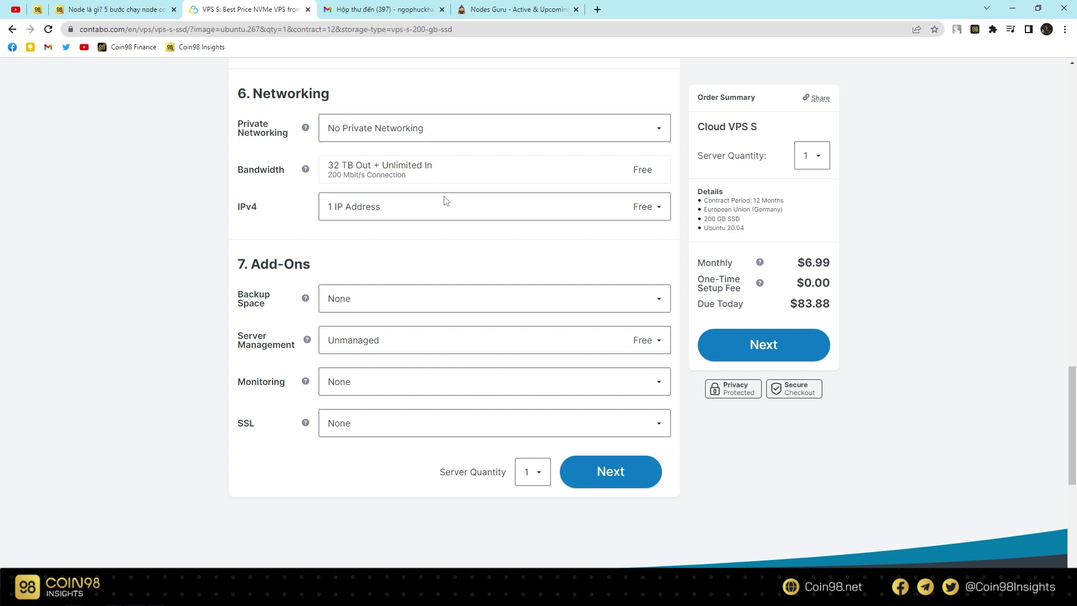
click(611, 471)
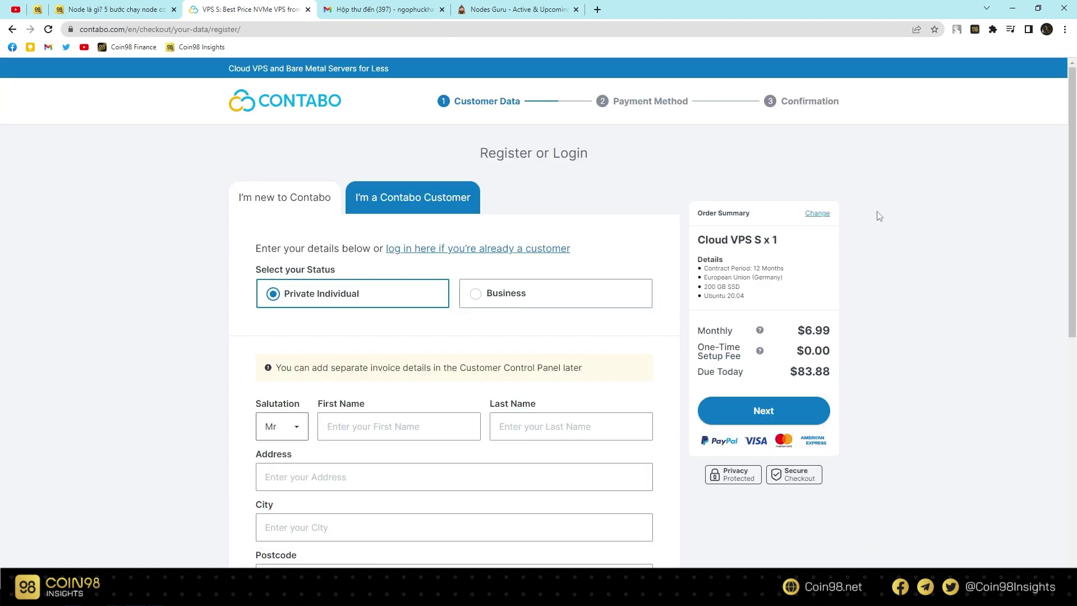
Step: Enter the customer's postcode in the registration form for new private customers
scroll(816, 230, down, 2)
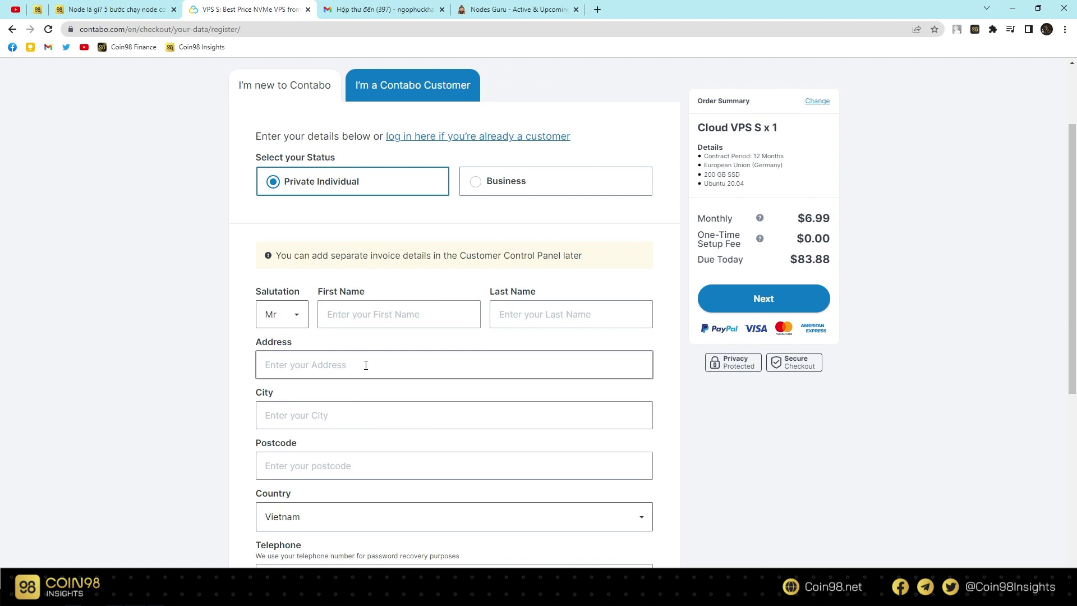
scroll(364, 364, up, 1)
scroll(362, 278, down, 2)
scroll(373, 278, down, 1)
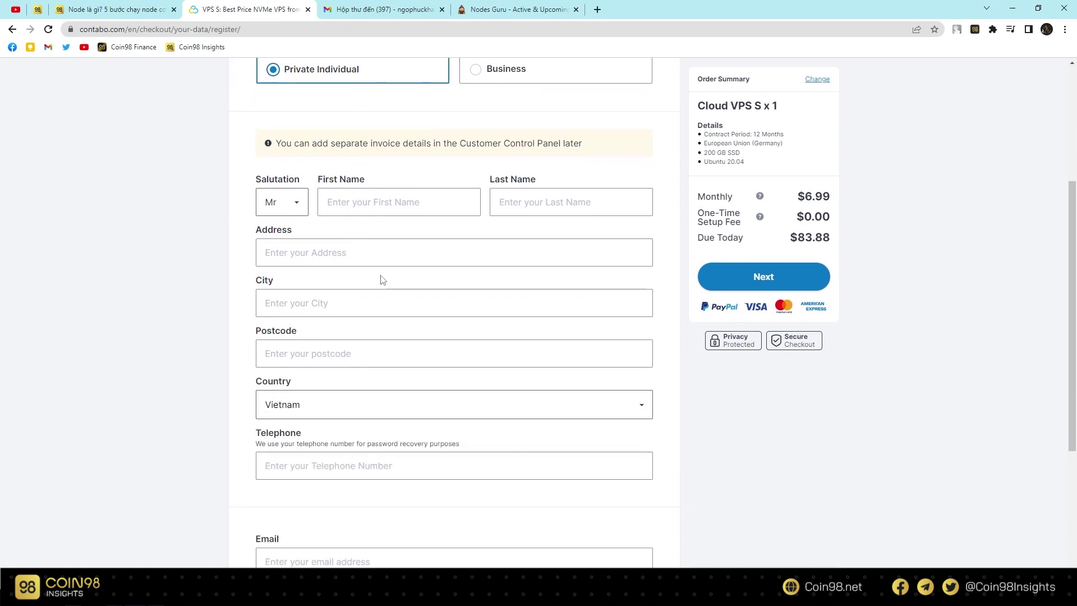
scroll(509, 288, up, 1)
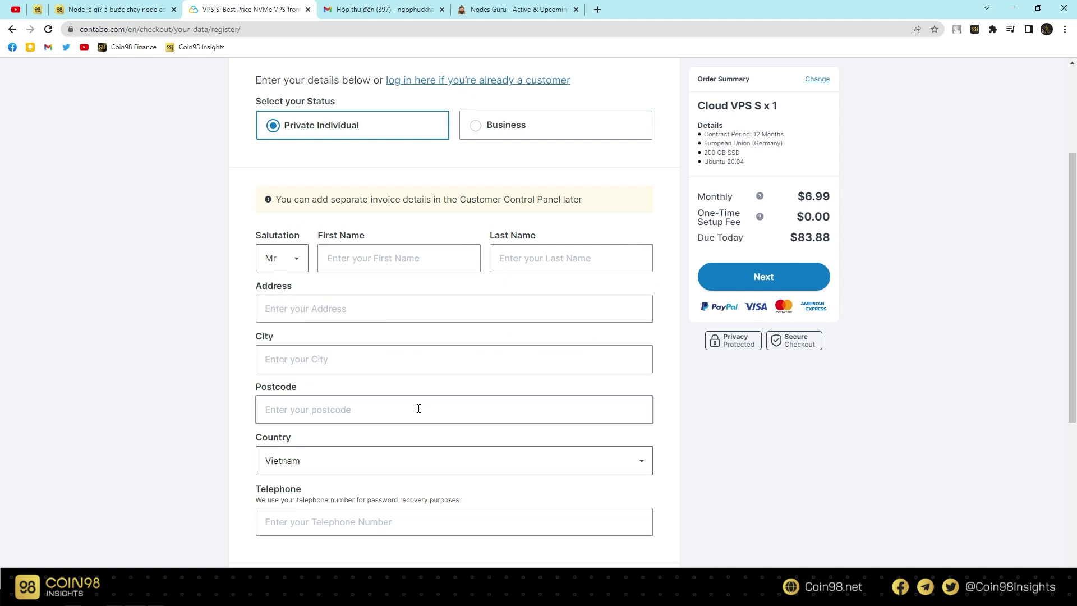
click(371, 408)
text(700000)
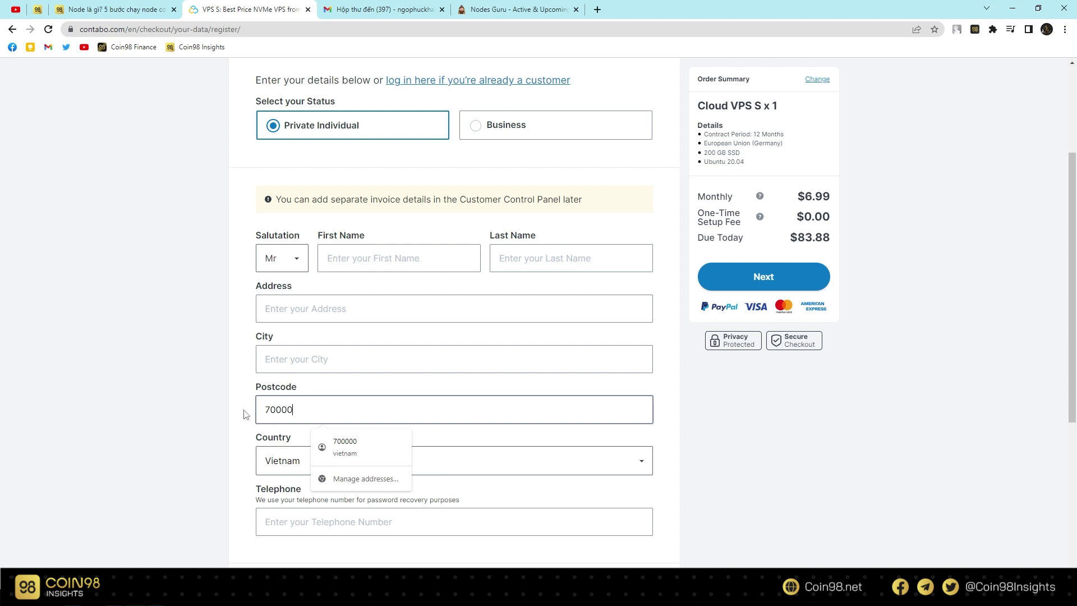
click(438, 390)
Step: Examine the telephone, email and confirm email fields of the registration form without filling them in
scroll(514, 370, down, 3)
click(429, 345)
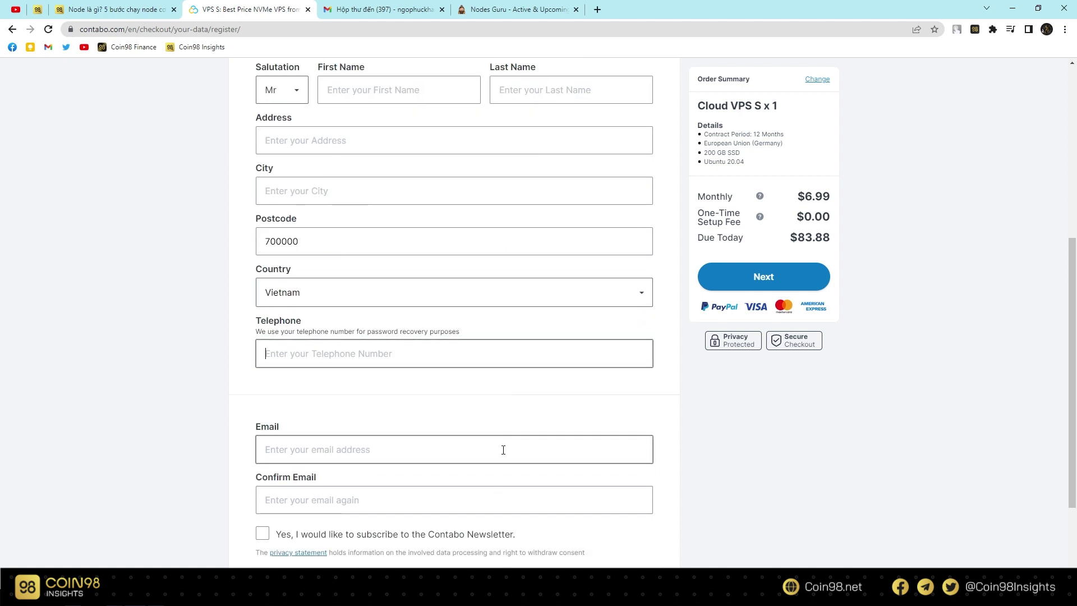
scroll(502, 447, down, 3)
click(449, 319)
click(447, 380)
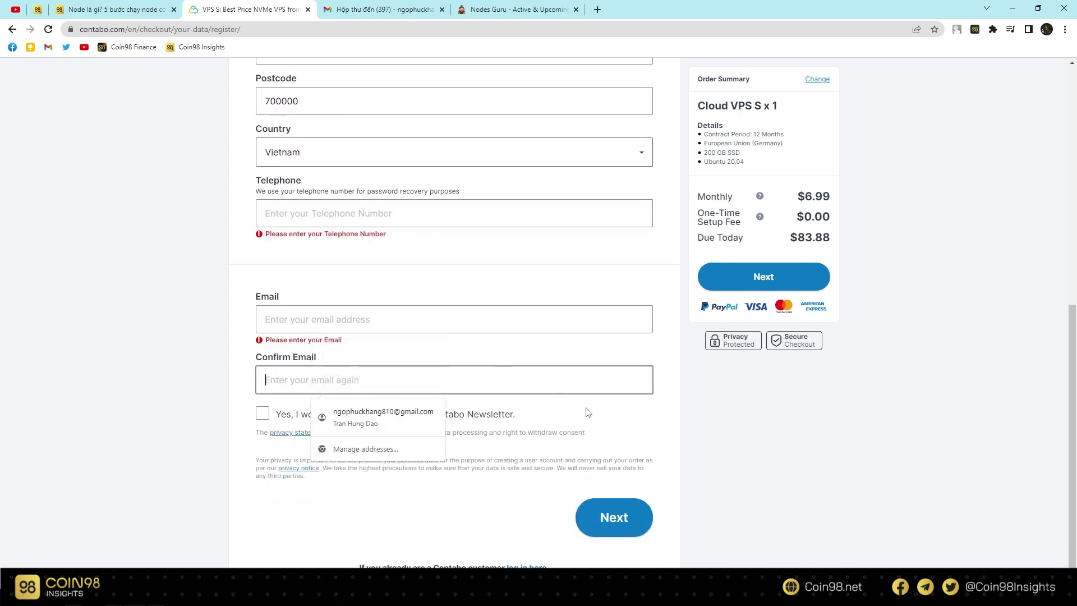
key(shift+Tab)
click(637, 418)
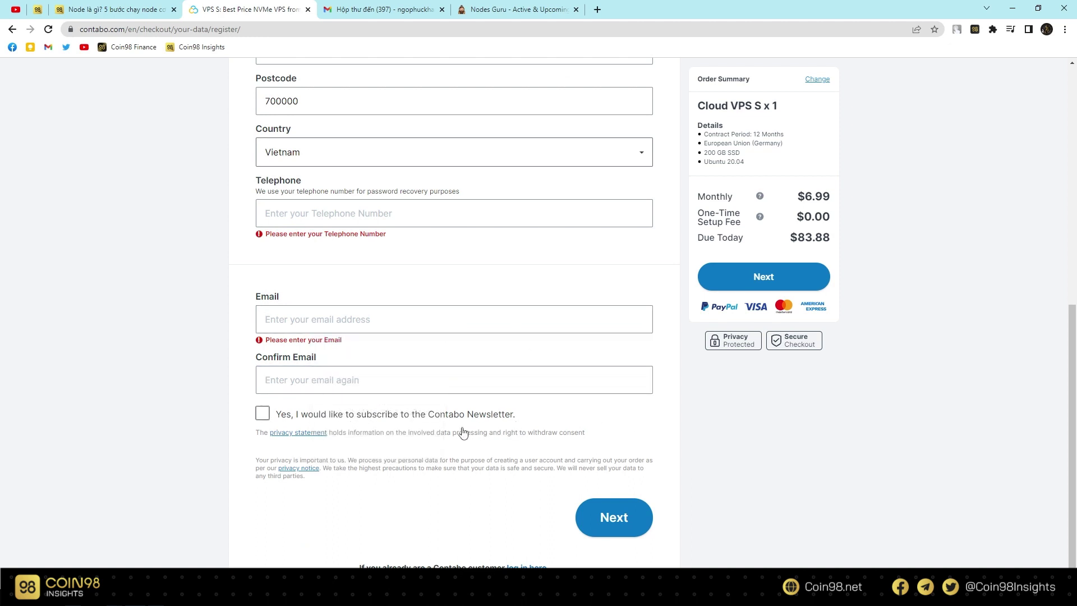
Step: Try to submit the registration form with only the postcode entered, and review its required customer fields
scroll(504, 312, up, 1)
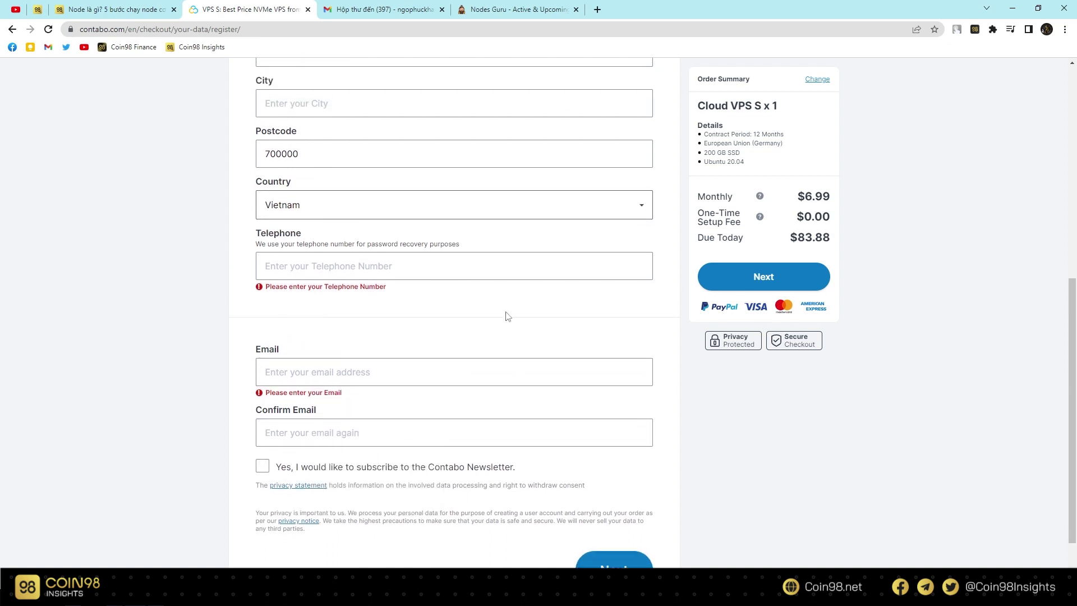
scroll(561, 449, down, 1)
click(613, 498)
scroll(561, 437, down, 2)
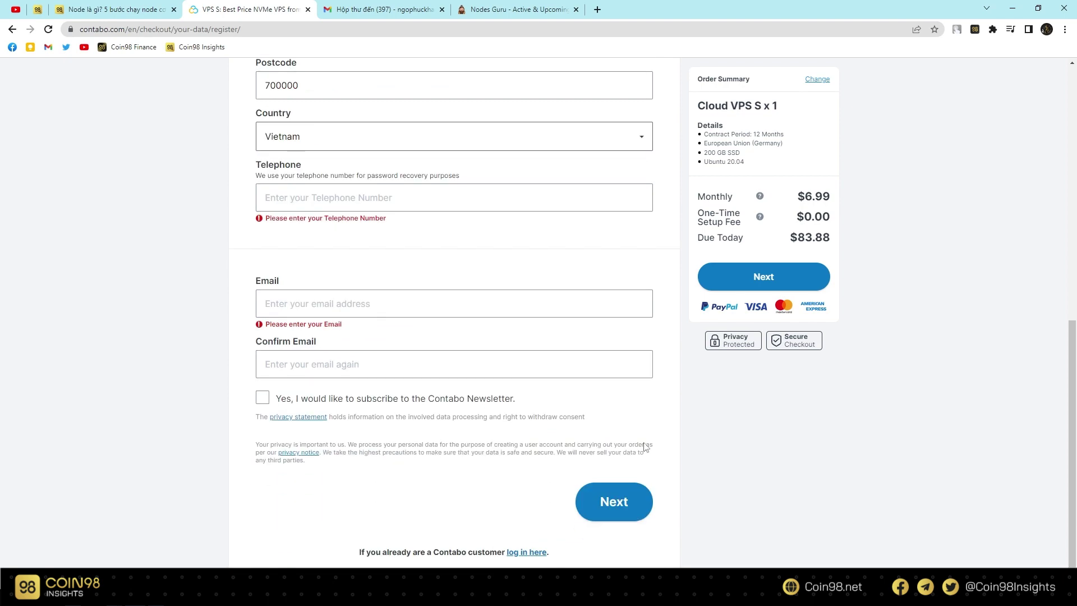
scroll(427, 426, up, 2)
scroll(359, 171, up, 2)
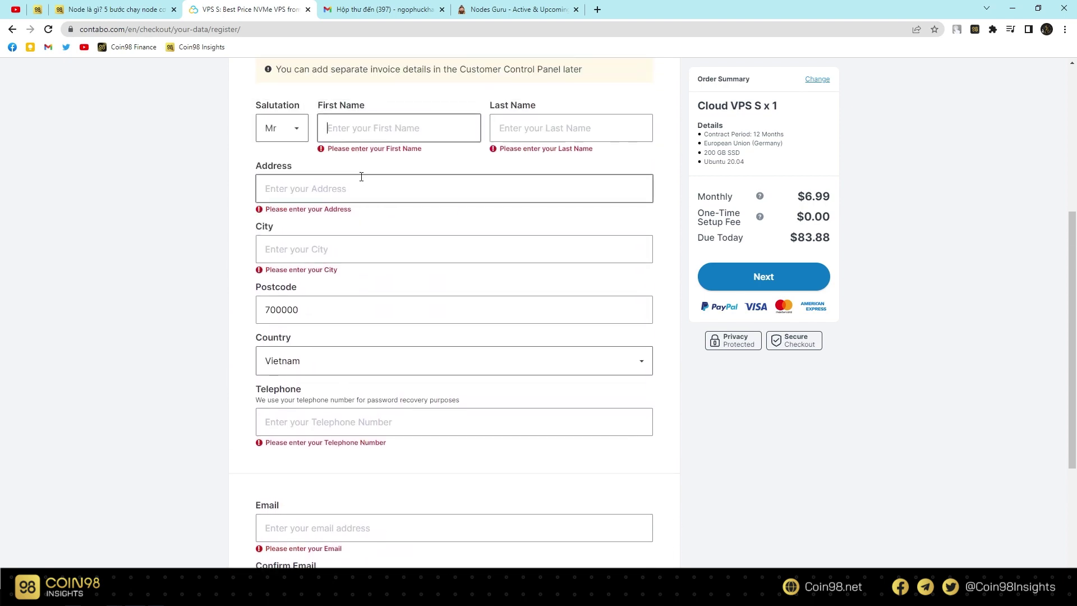
scroll(454, 218, down, 3)
scroll(708, 322, up, 3)
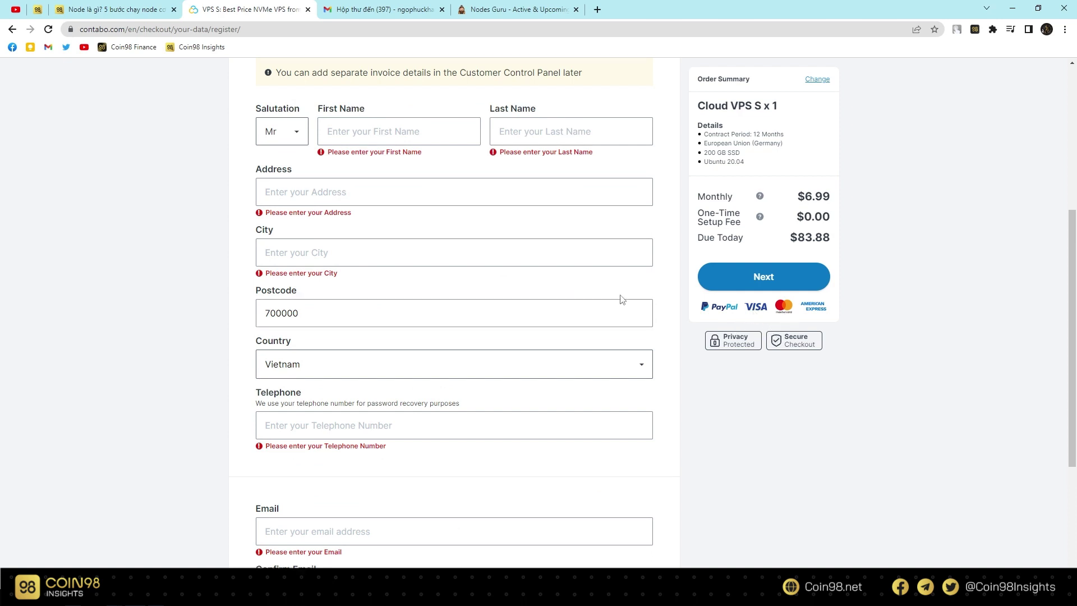
scroll(606, 303, up, 2)
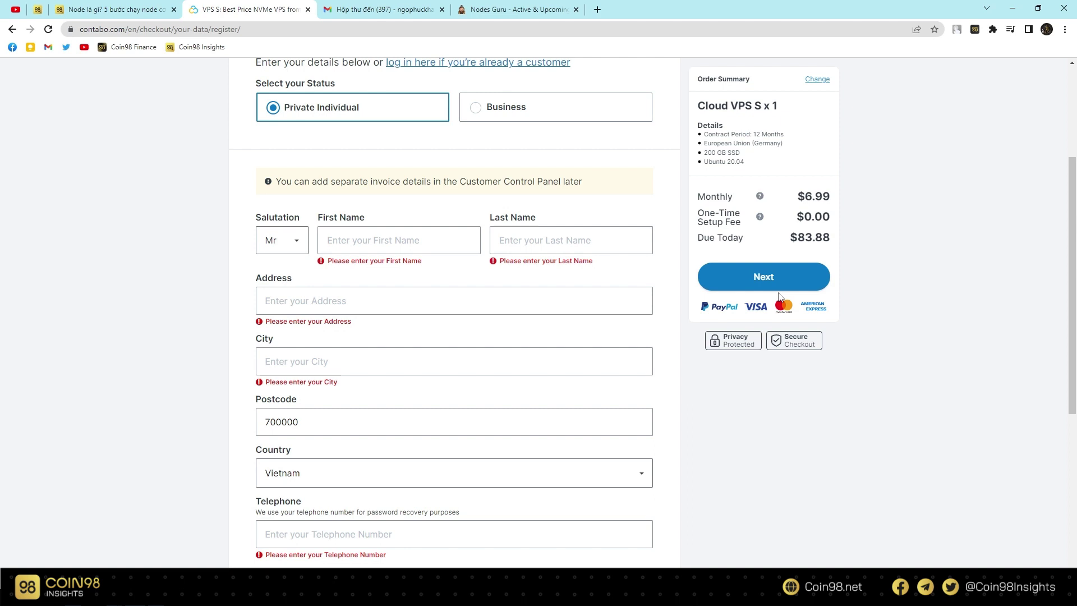
Step: Review the order summary's monthly price, amount due today and contract period for the Cloud VPS S
scroll(625, 212, up, 2)
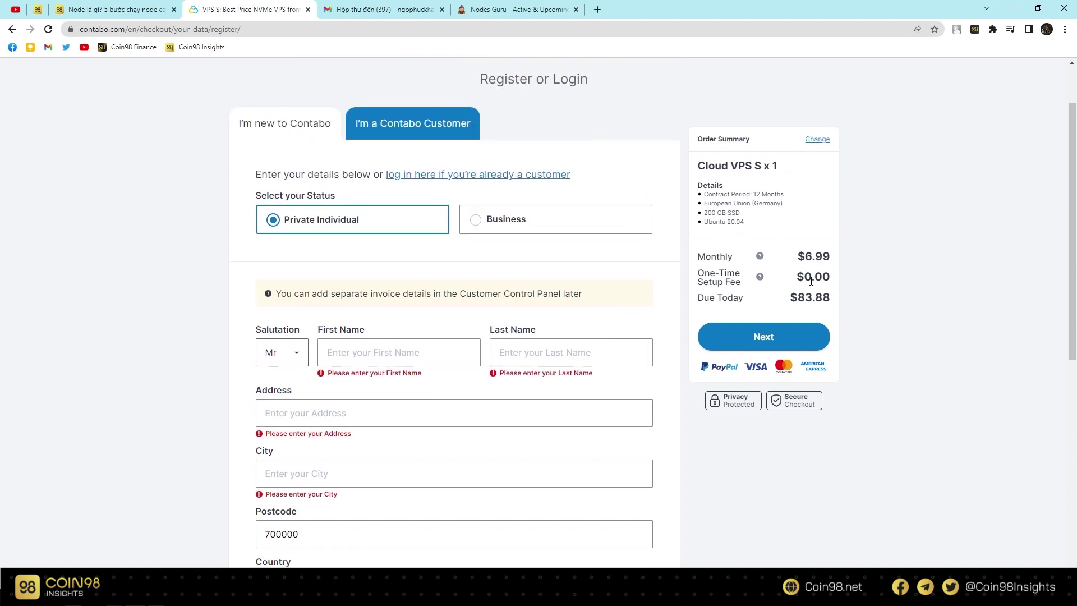
drag(792, 299, 843, 304)
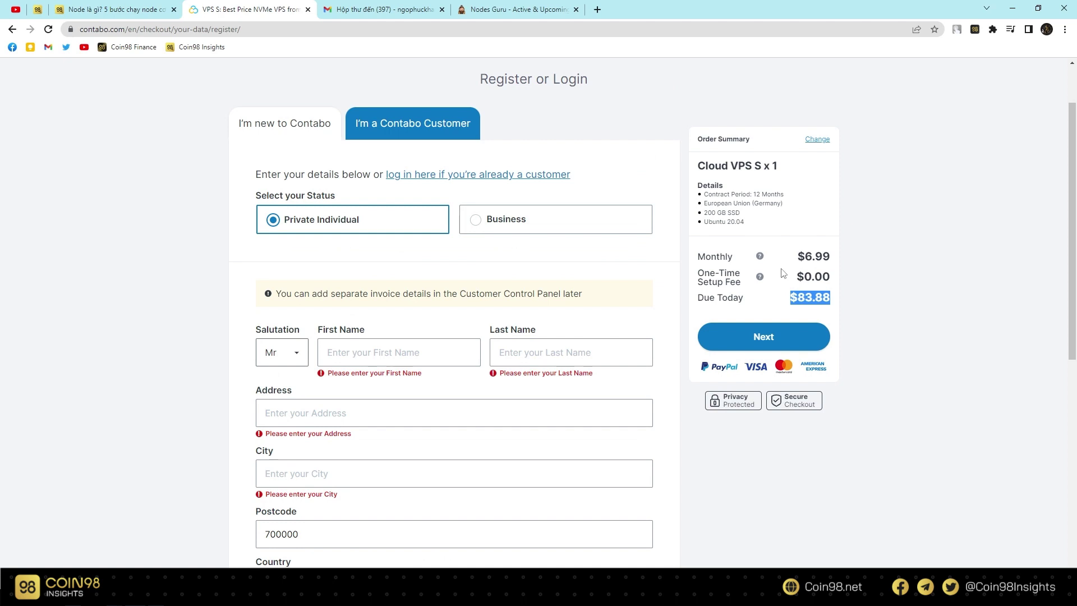
drag(796, 257, 834, 258)
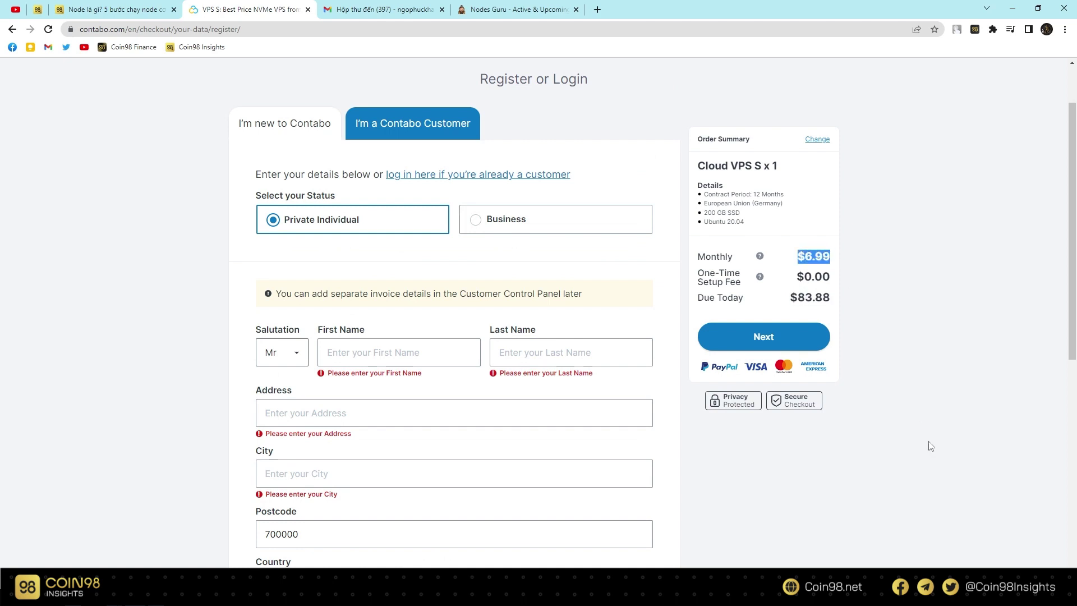
drag(786, 300, 832, 298)
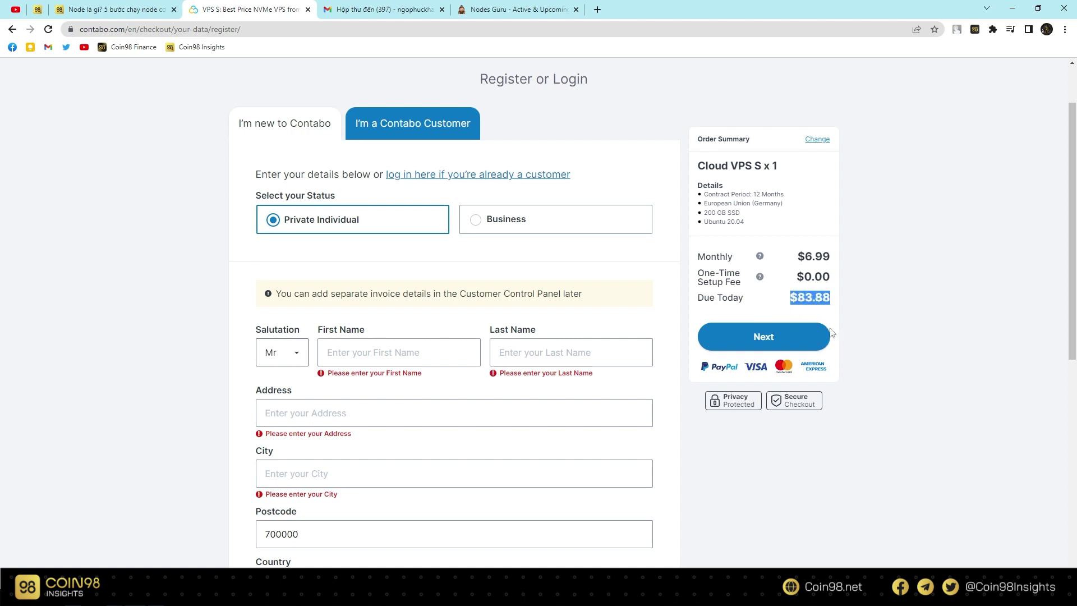
drag(752, 194, 784, 194)
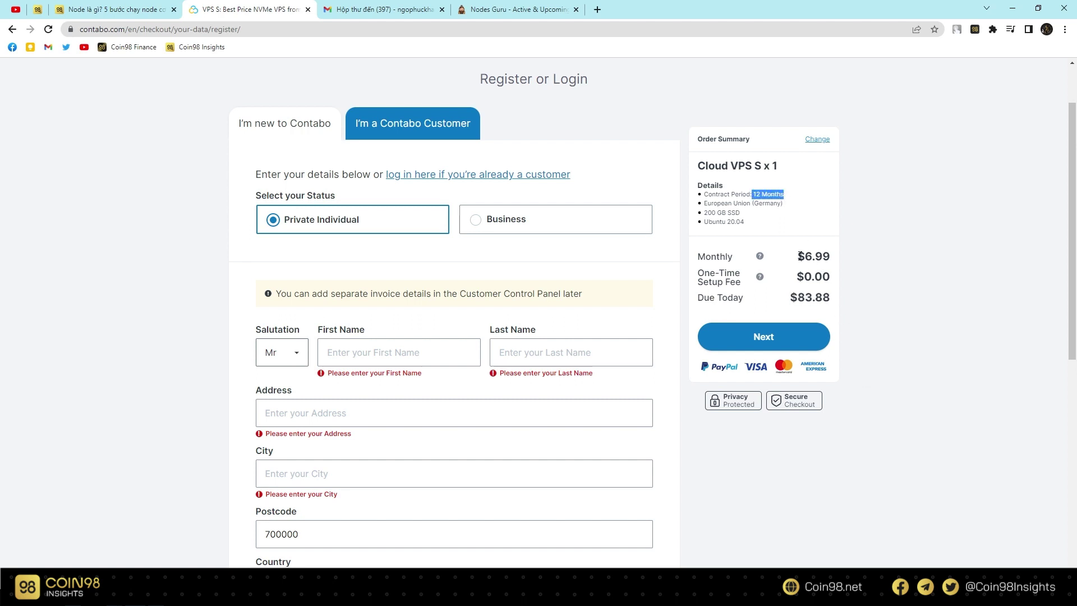
drag(799, 256, 831, 256)
click(904, 389)
Step: Review the order details together with the registration form's required contact, email and newsletter fields
scroll(583, 463, down, 4)
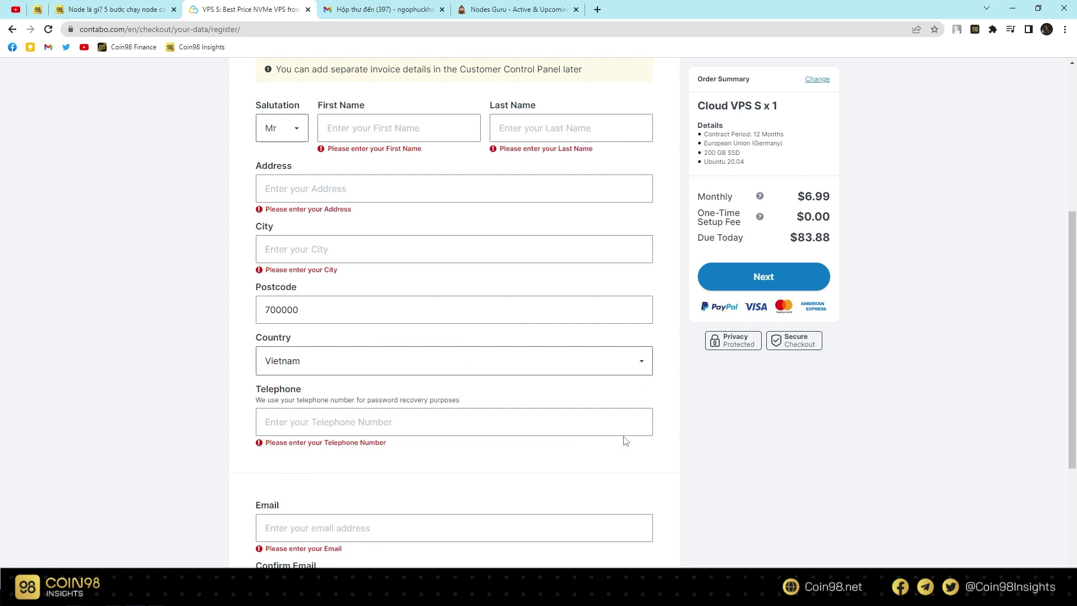
scroll(625, 439, up, 4)
drag(701, 178, 826, 234)
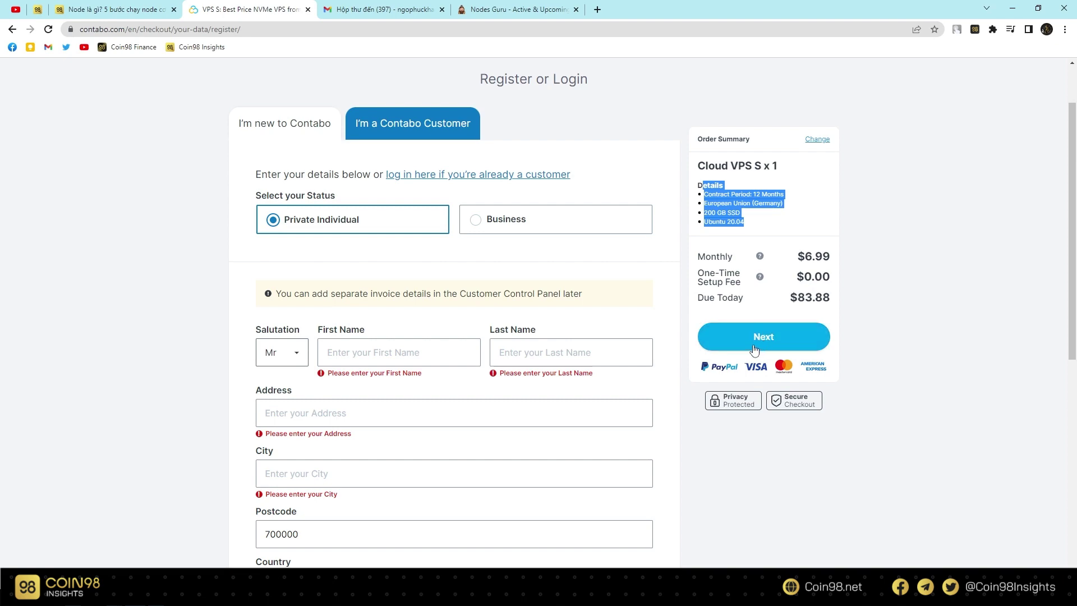
scroll(661, 390, down, 6)
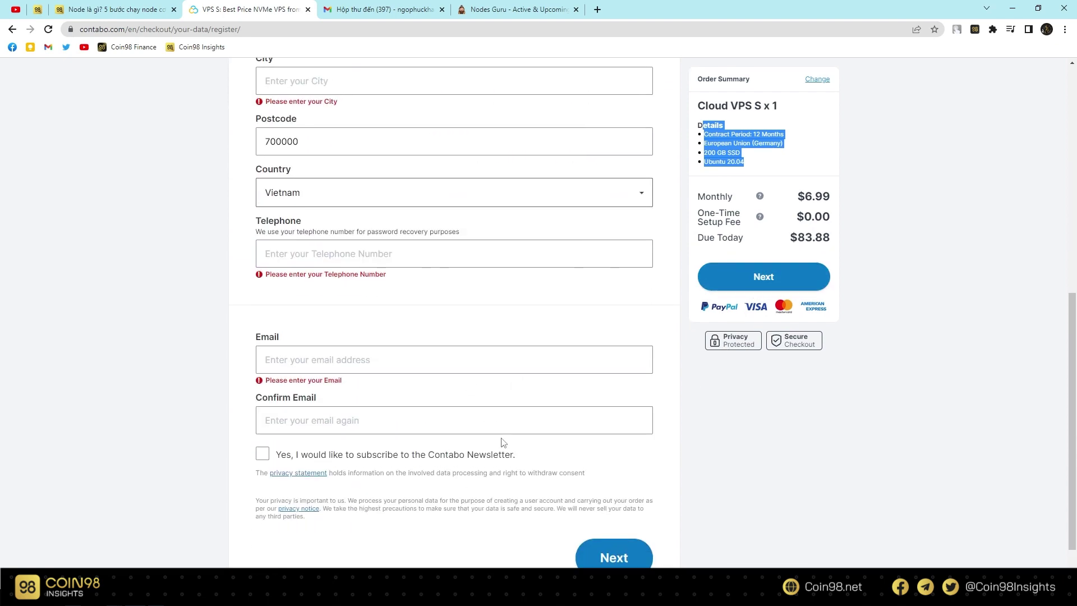
click(542, 459)
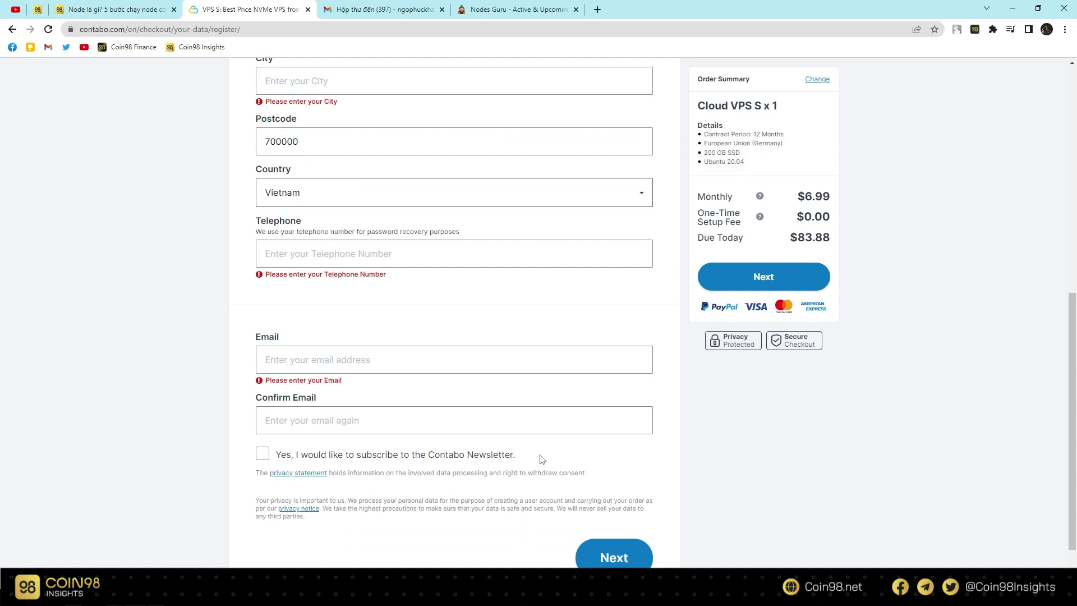
scroll(563, 359, up, 2)
scroll(714, 409, down, 3)
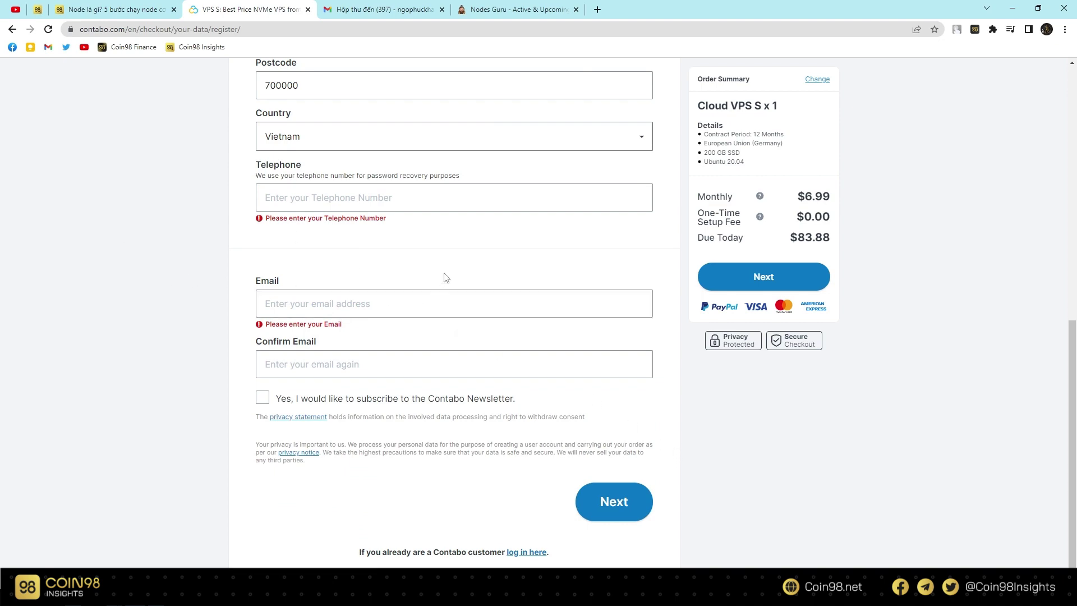
Step: Switch to Gmail and read the "Welcome to Contabo!" order confirmation email, then return to the inbox
click(425, 16)
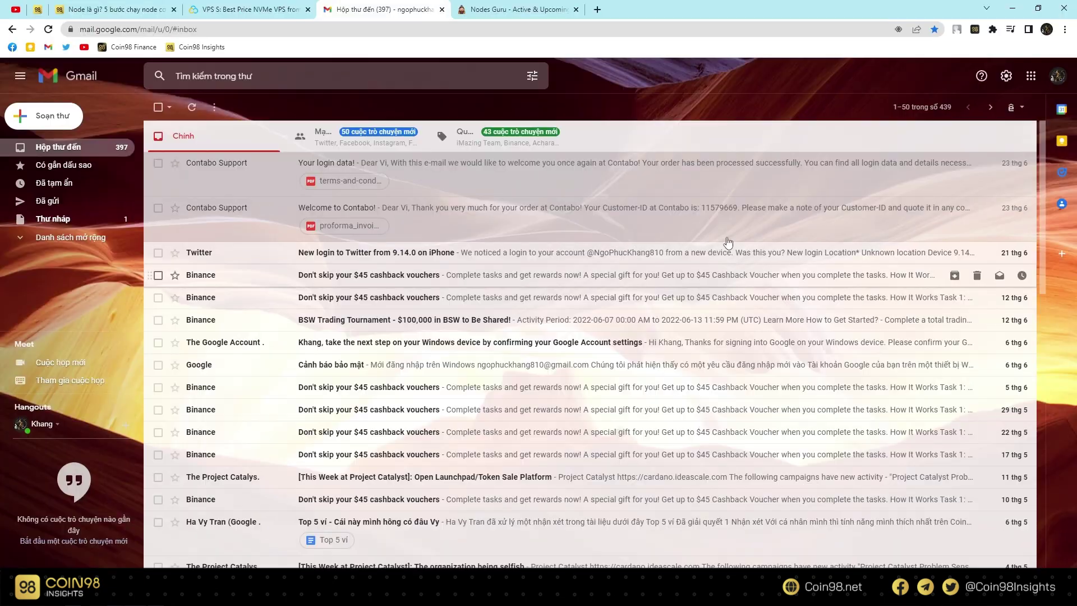
click(477, 207)
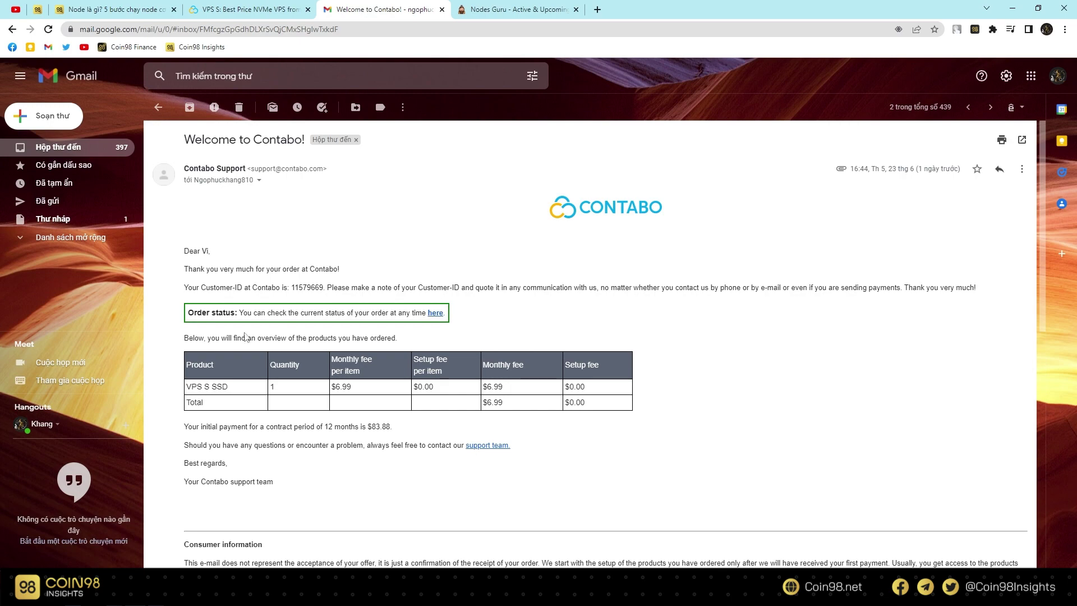
scroll(534, 380, down, 2)
scroll(671, 461, down, 3)
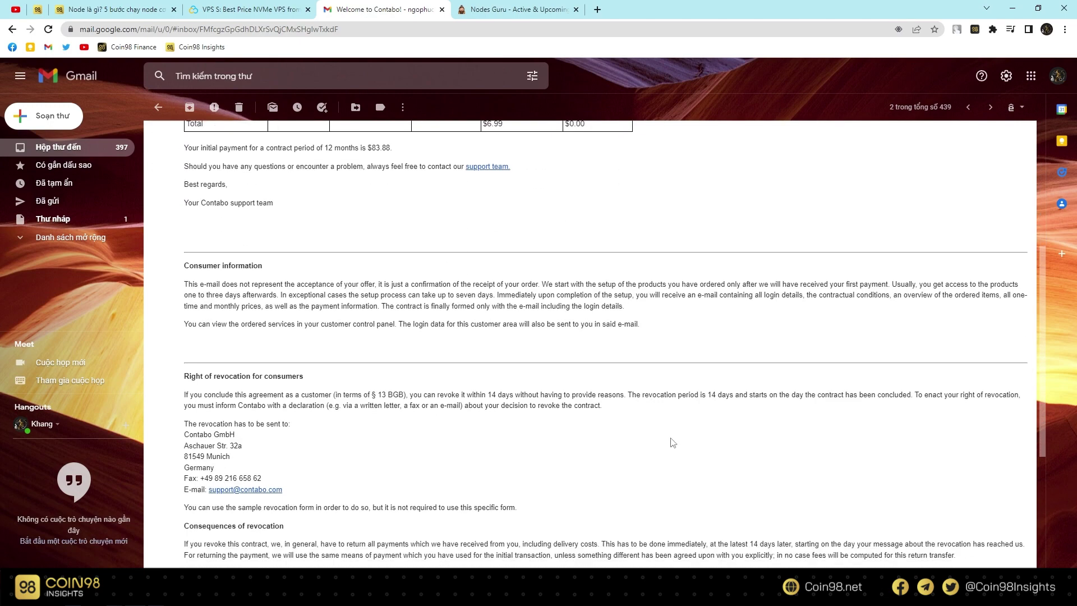
scroll(647, 368, up, 3)
scroll(644, 368, up, 2)
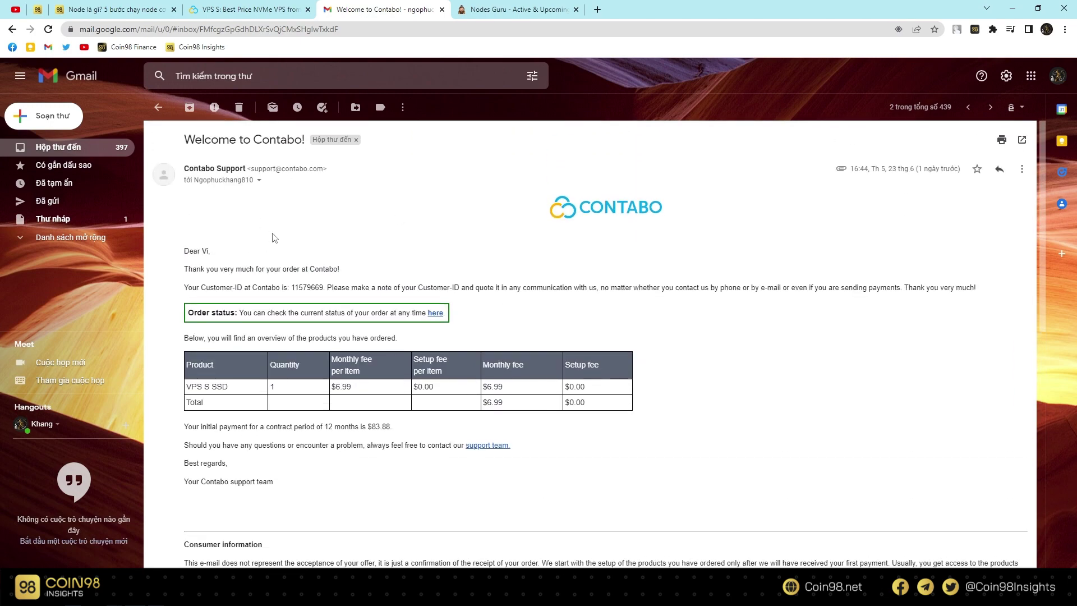
click(158, 107)
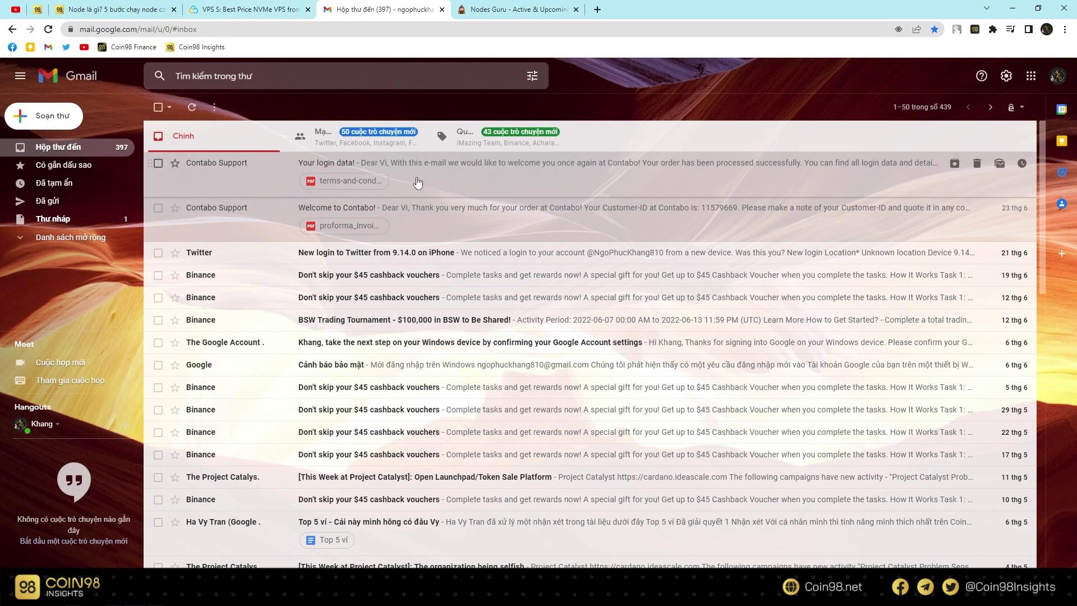
Step: Open the "Your login data!" email from Contabo Support and examine the Customer Control Panel login credentials
click(476, 177)
scroll(496, 241, down, 3)
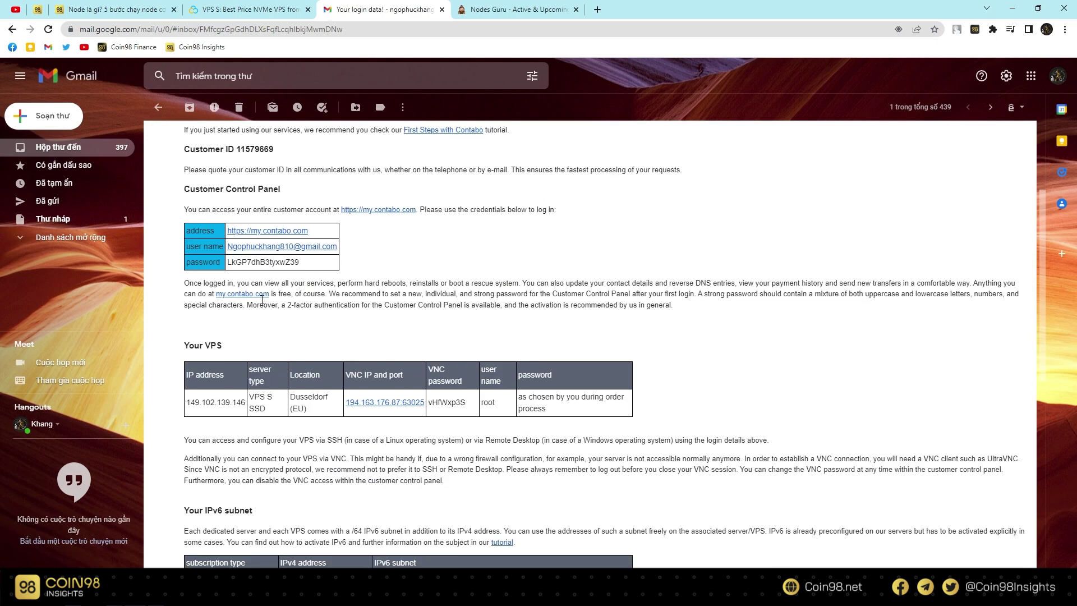
scroll(435, 290, up, 1)
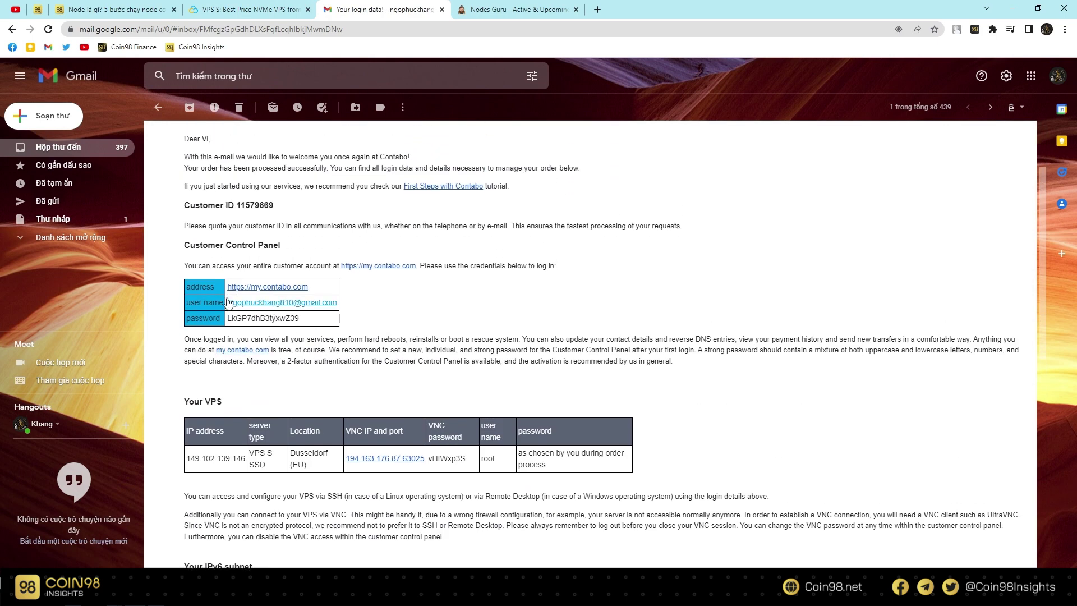
drag(171, 286, 488, 306)
click(360, 333)
click(488, 306)
Step: Examine the "Your VPS" table in the email, particularly the server's IP address and VNC password
scroll(449, 332, down, 3)
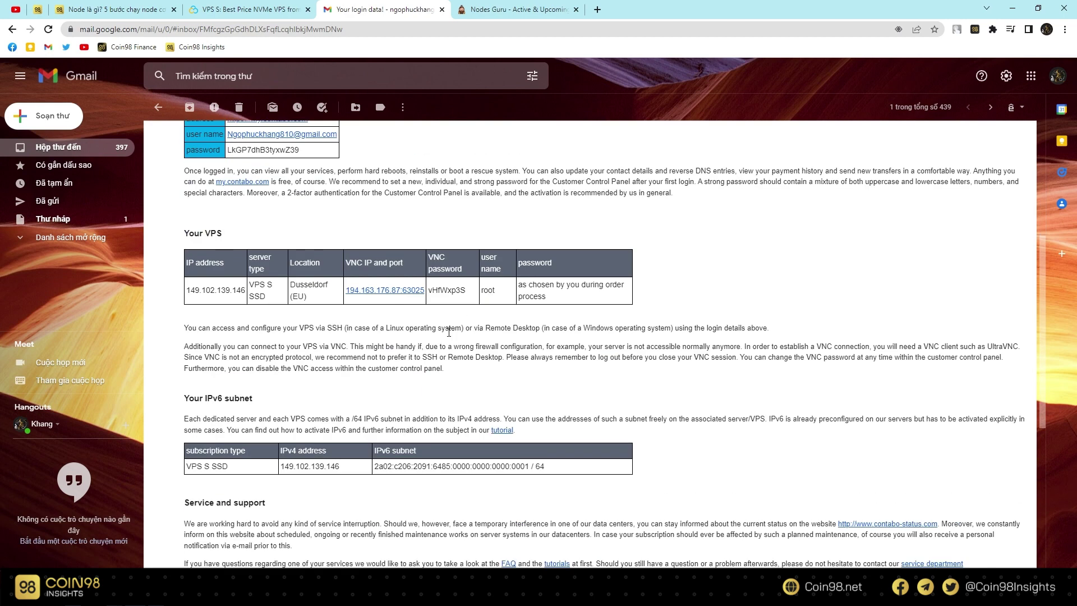
drag(179, 233, 635, 301)
click(653, 316)
drag(187, 293, 250, 290)
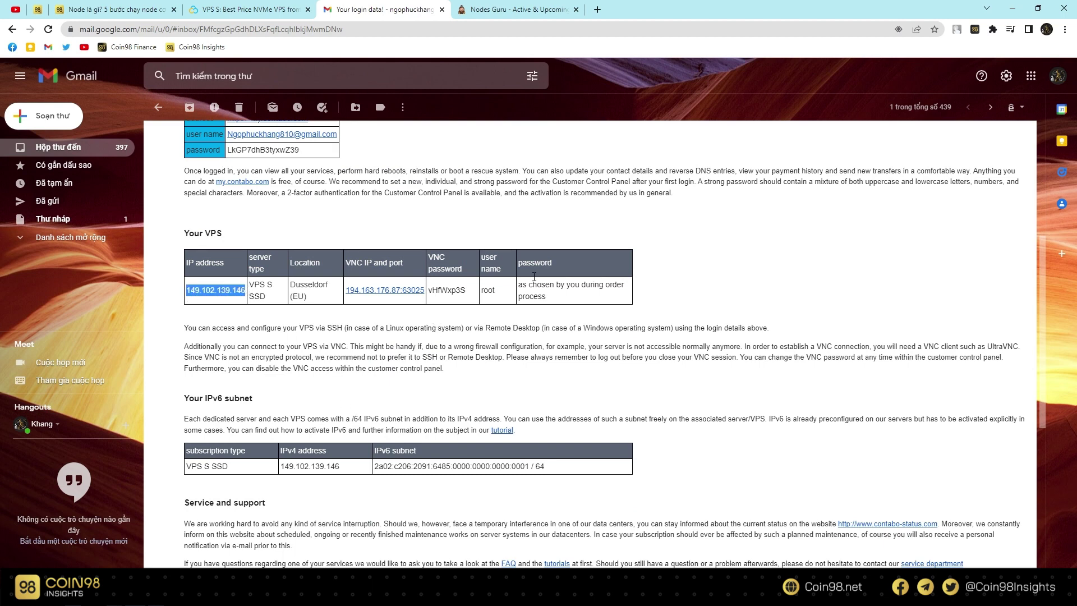
drag(471, 292, 432, 290)
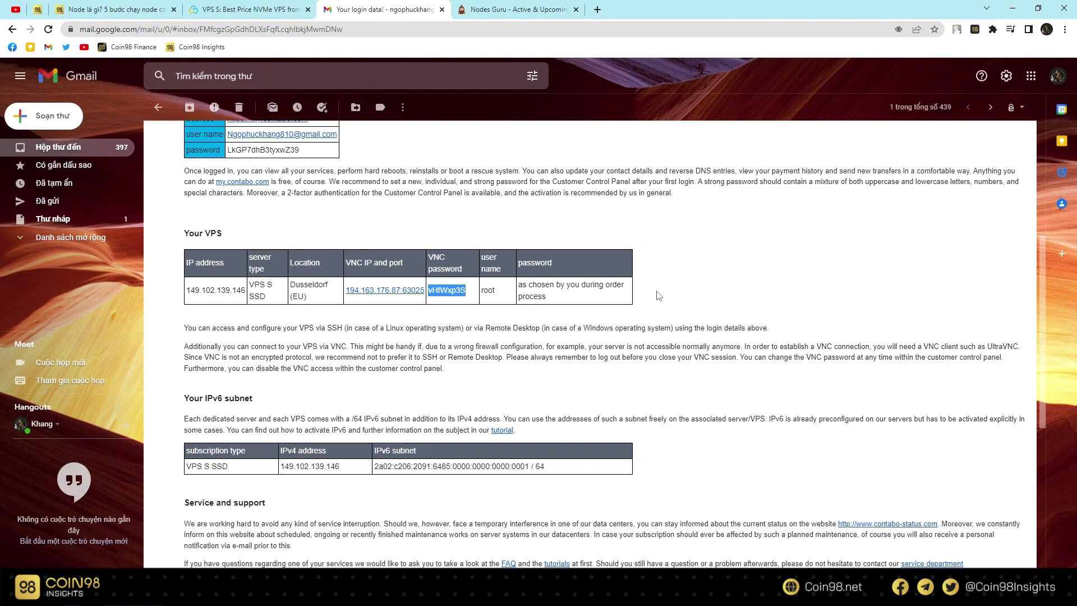
Step: Switch to the Coin98 node guide and read its "Bước 2: Nhận thông tin đăng nhập" section
click(115, 9)
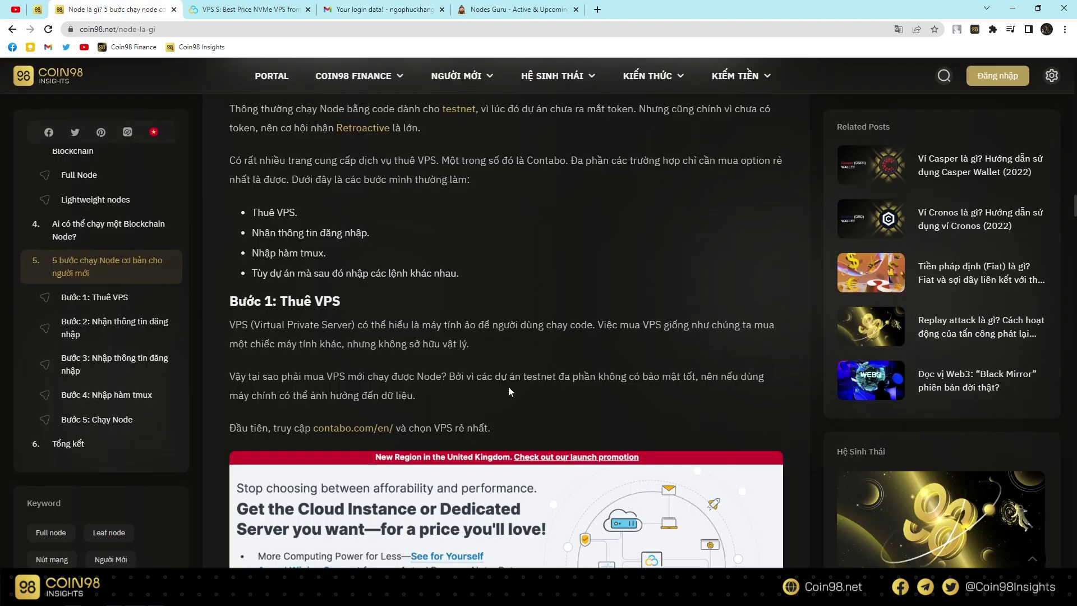
click(72, 328)
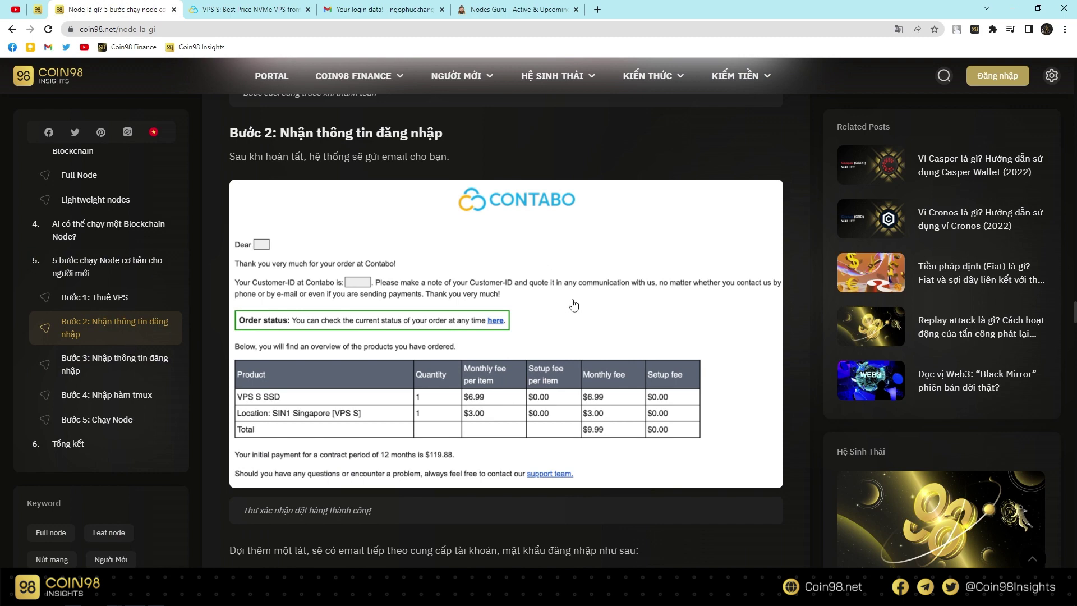
scroll(412, 339, down, 5)
scroll(443, 413, down, 3)
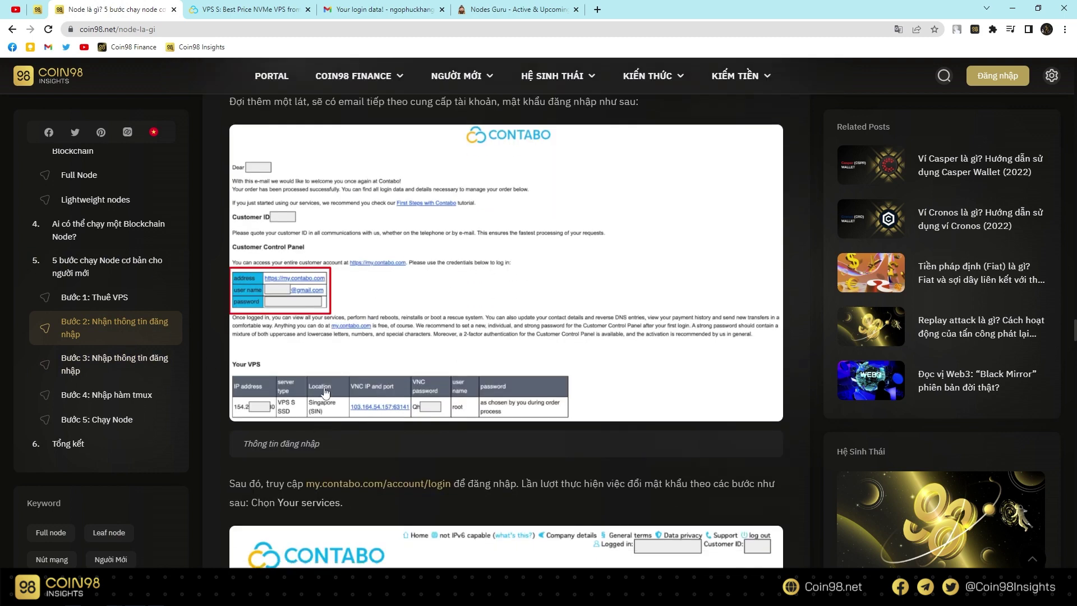
Step: Enlarge the guide's sample login-data email, compare it with the received email, and read on to the control panel login instructions
click(449, 418)
click(336, 10)
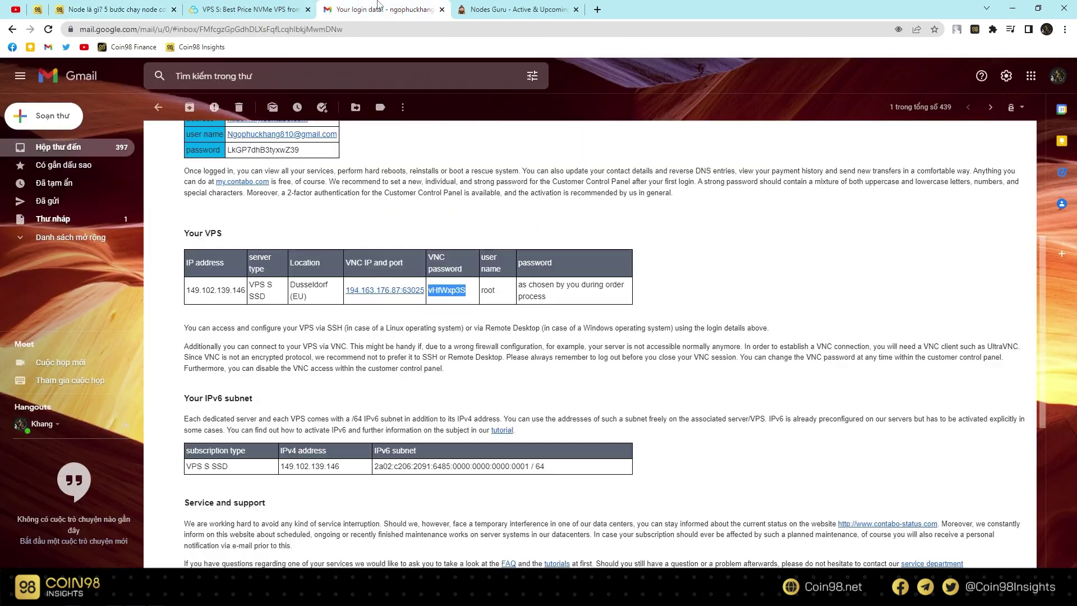
click(112, 10)
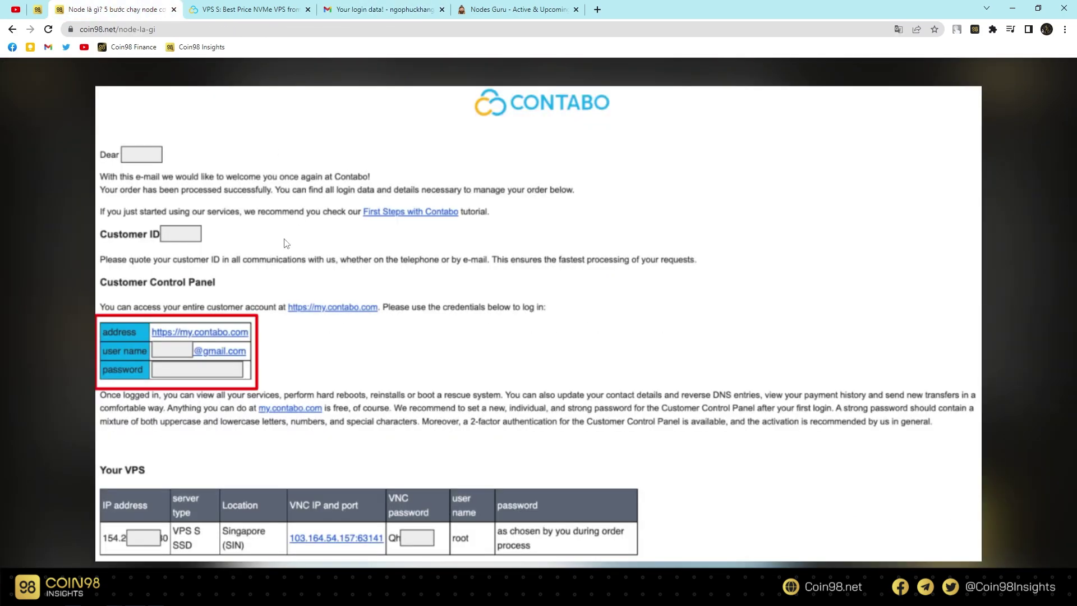
click(275, 264)
scroll(389, 427, down, 1)
scroll(389, 428, down, 5)
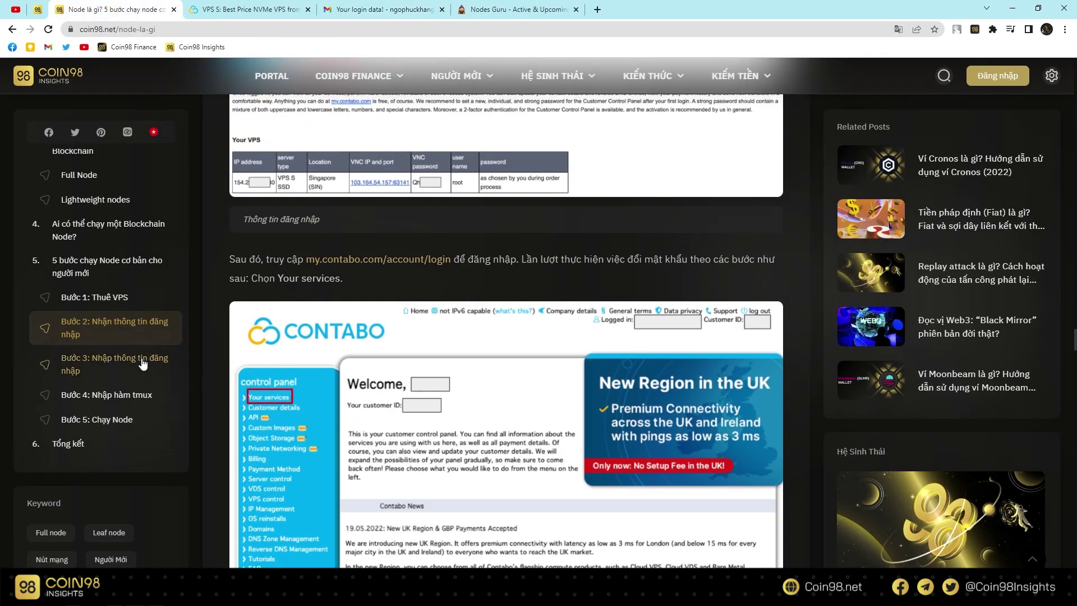
Step: Read the guide's "Bước 3: Nhập thông tin đăng nhập" section on the login IP and opening a terminal
click(114, 364)
scroll(515, 363, down, 3)
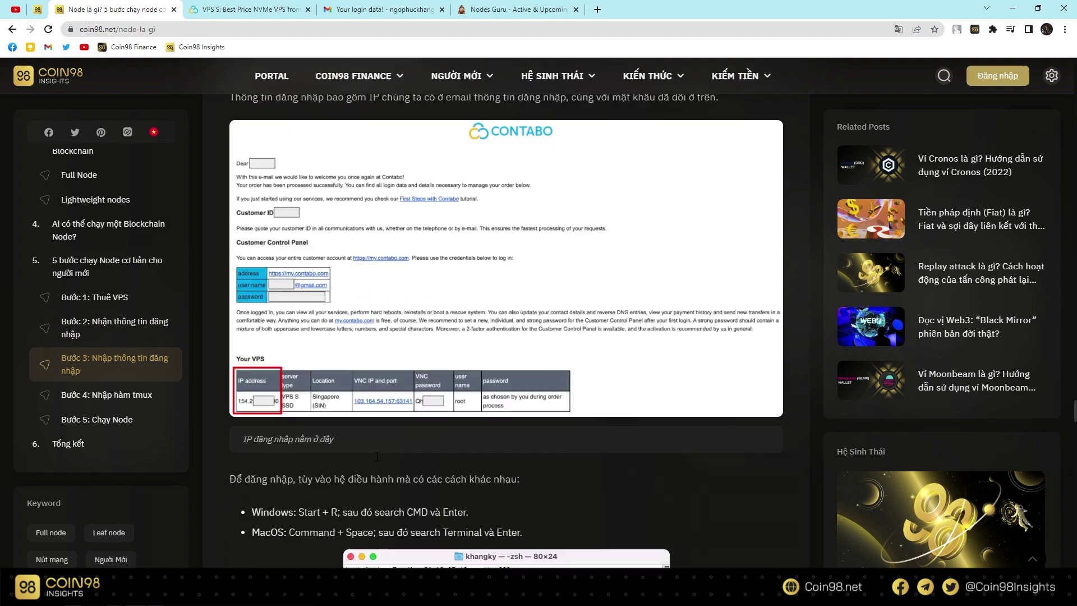
scroll(514, 363, down, 2)
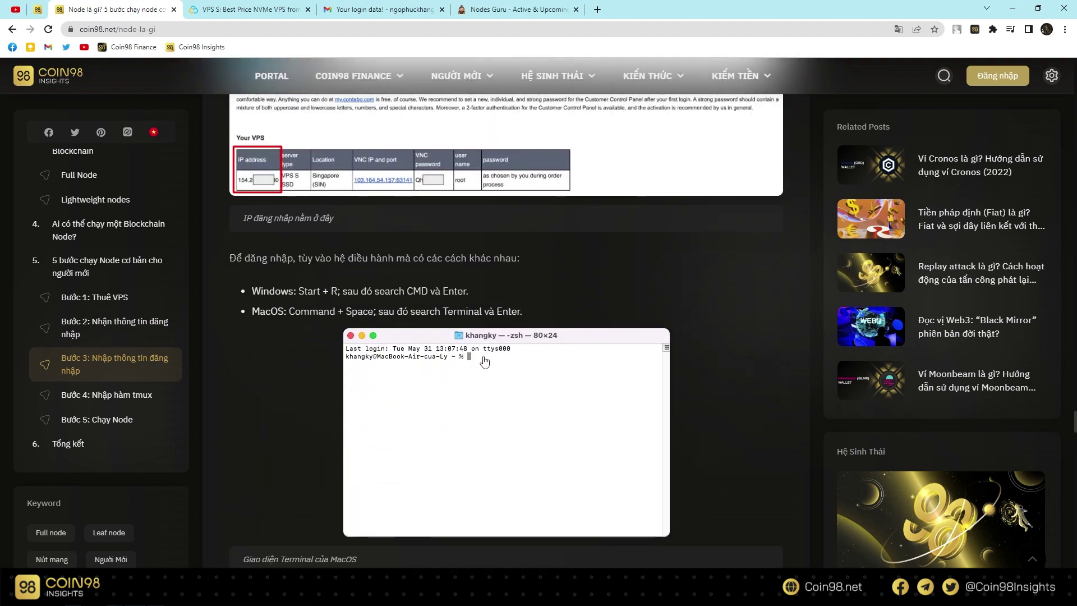
Step: Return to the guide's "Bước 2" section and examine its Contabo control panel instructions up to Password reset
click(87, 322)
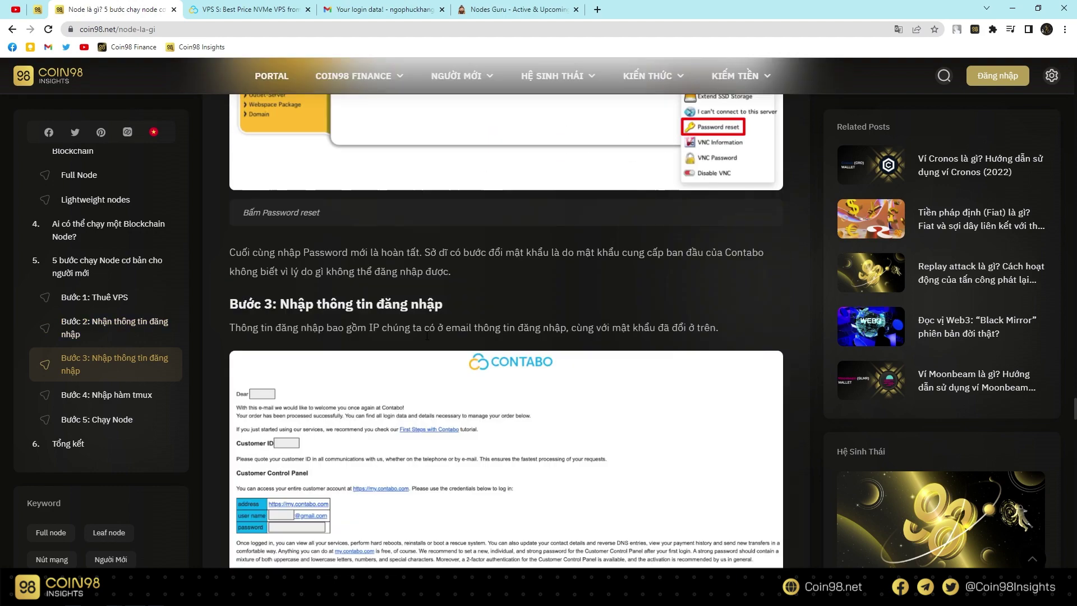
scroll(549, 375, down, 8)
scroll(550, 374, down, 18)
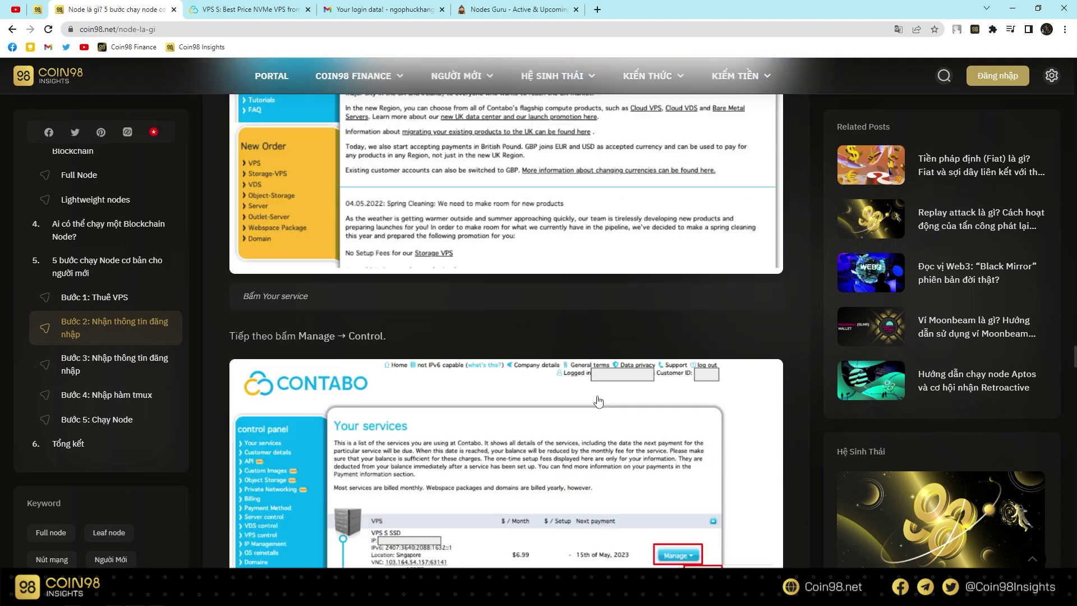
scroll(705, 357, down, 11)
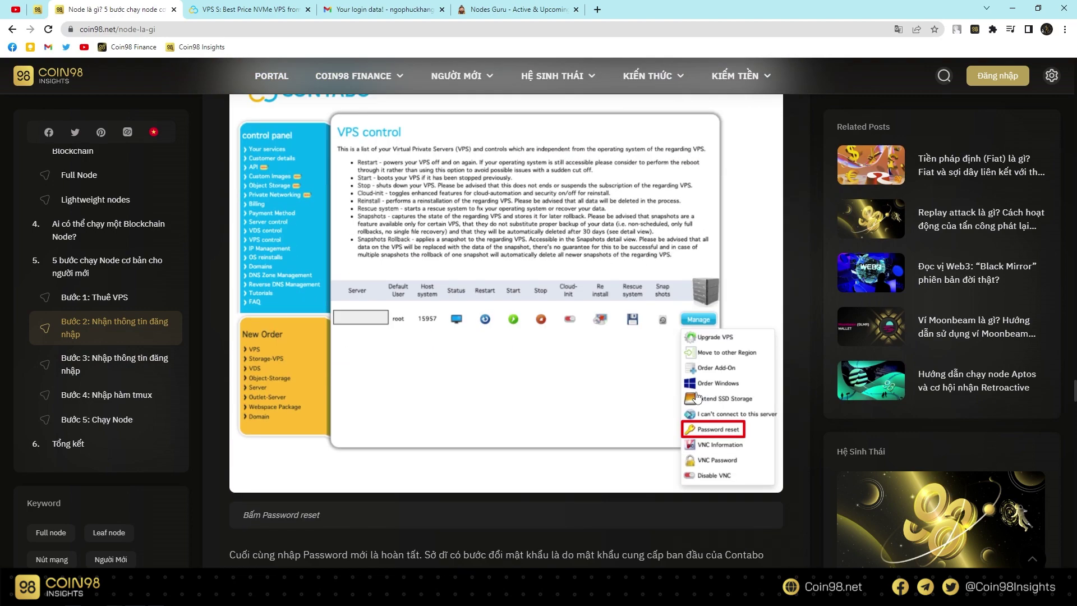